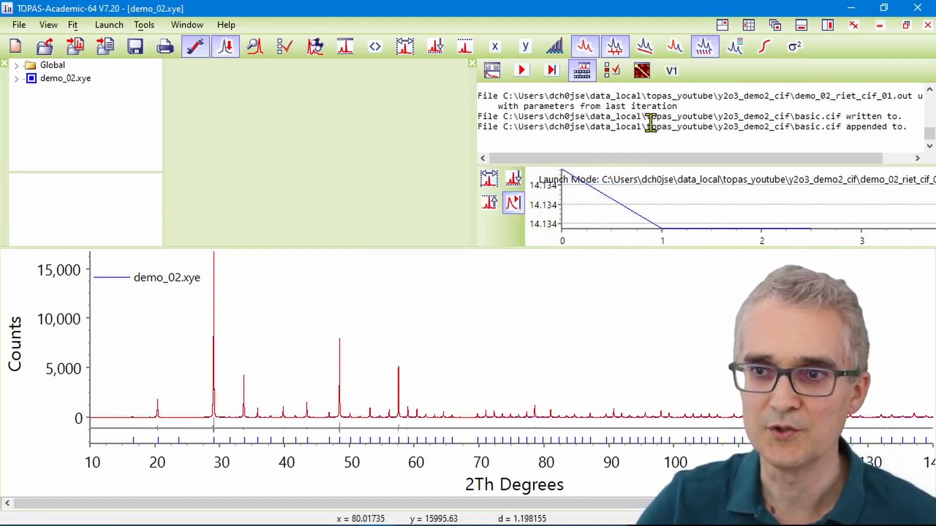
pyautogui.scroll(1, 651, 122)
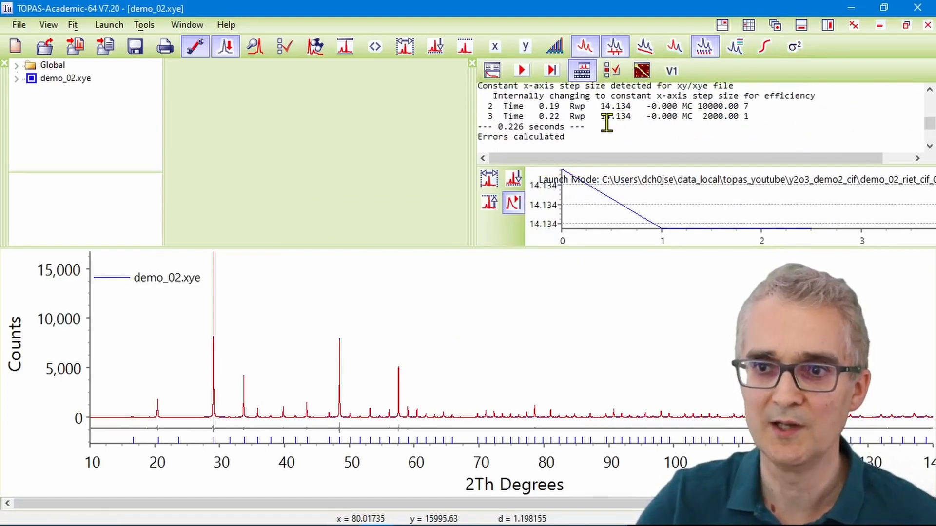
# Step: Check the final Rwp in the refinement log, then switch to jEdit and check r_wp and gof in the input file
pyautogui.moveTo(599, 117); pyautogui.dragTo(637, 120)
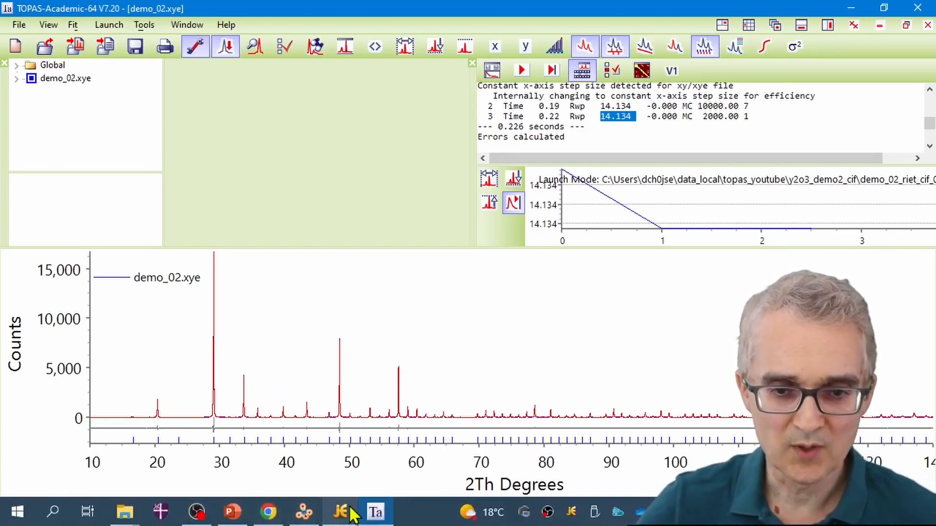
pyautogui.click(340, 512)
pyautogui.click(638, 345)
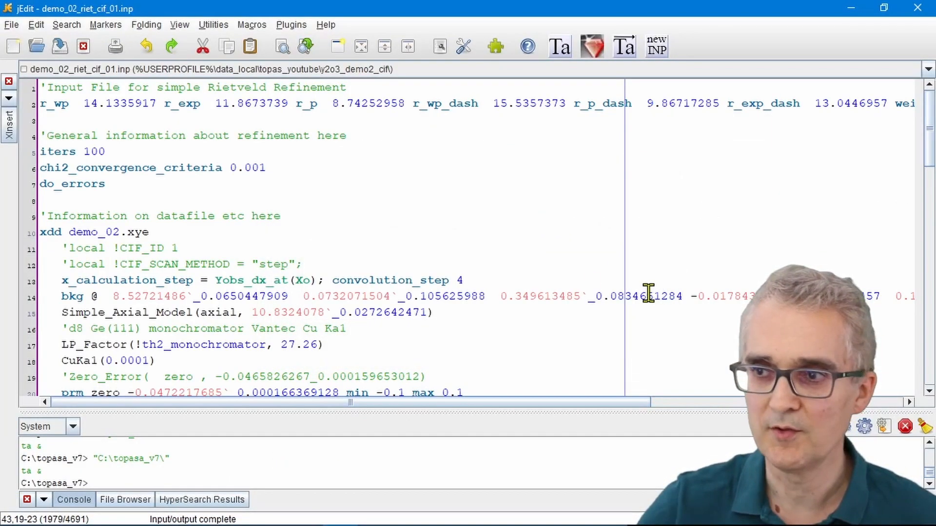
pyautogui.moveTo(83, 103); pyautogui.dragTo(142, 104)
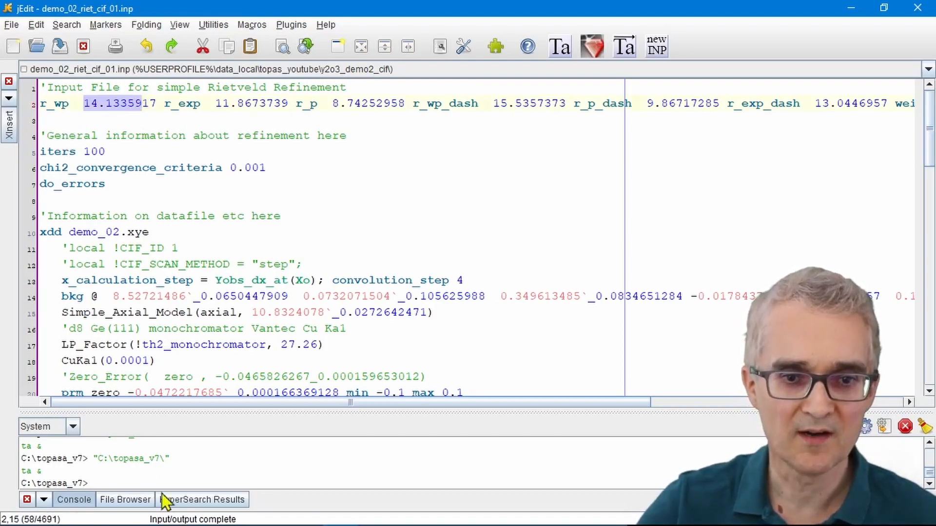
pyautogui.moveTo(133, 404); pyautogui.dragTo(409, 386)
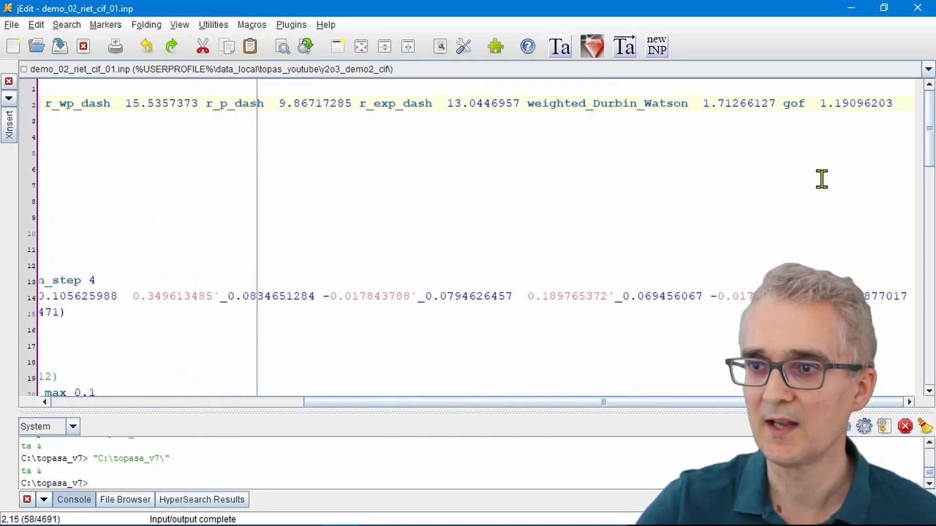
pyautogui.moveTo(783, 101); pyautogui.dragTo(898, 100)
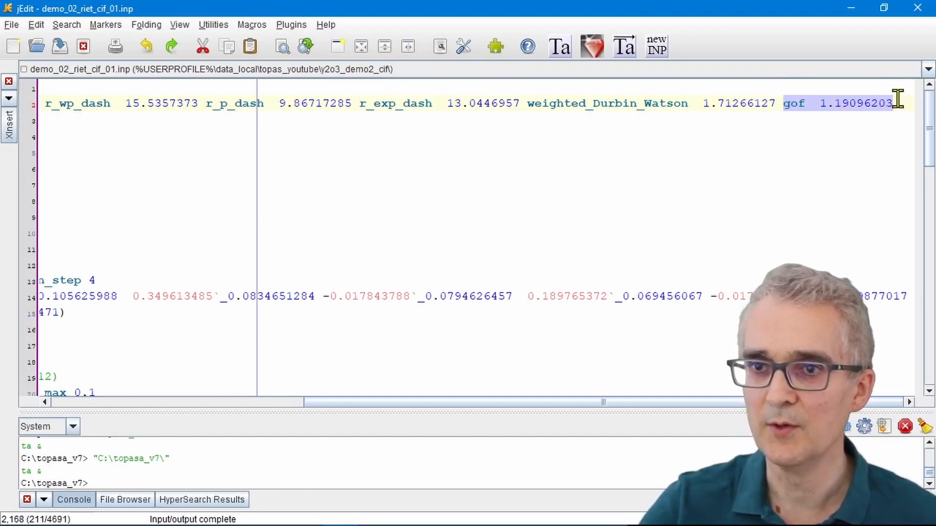
# Step: Switch to TOPAS, rerun the refinement with an input file update, and examine the full correlation matrix before closing it
pyautogui.click(848, 12)
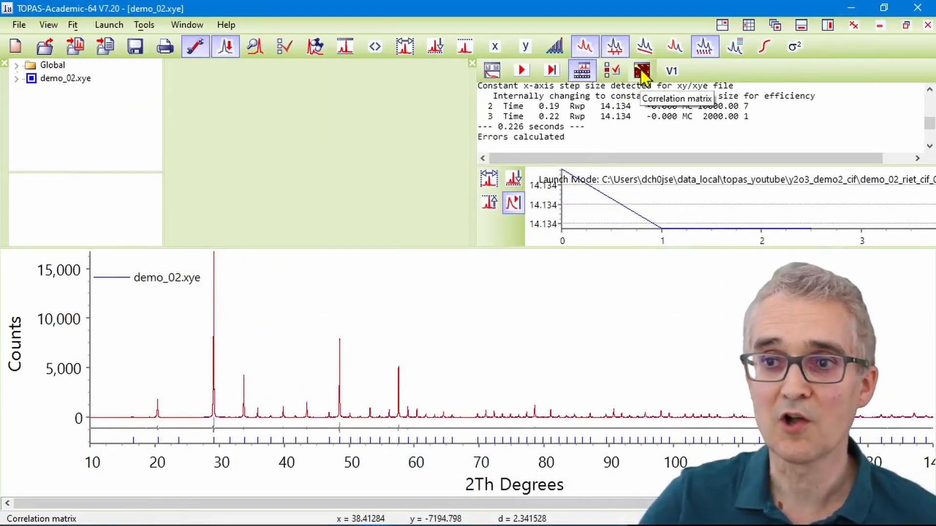
pyautogui.click(641, 72)
pyautogui.click(521, 69)
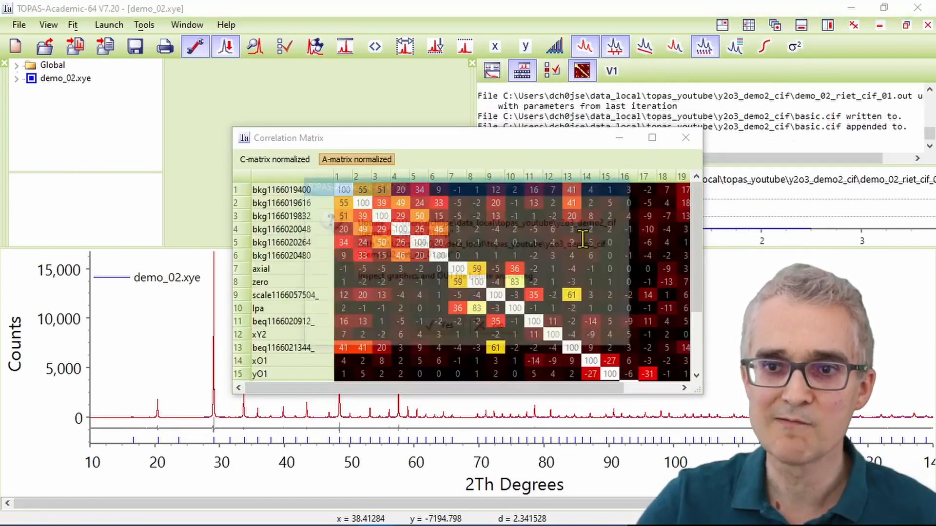
pyautogui.click(442, 329)
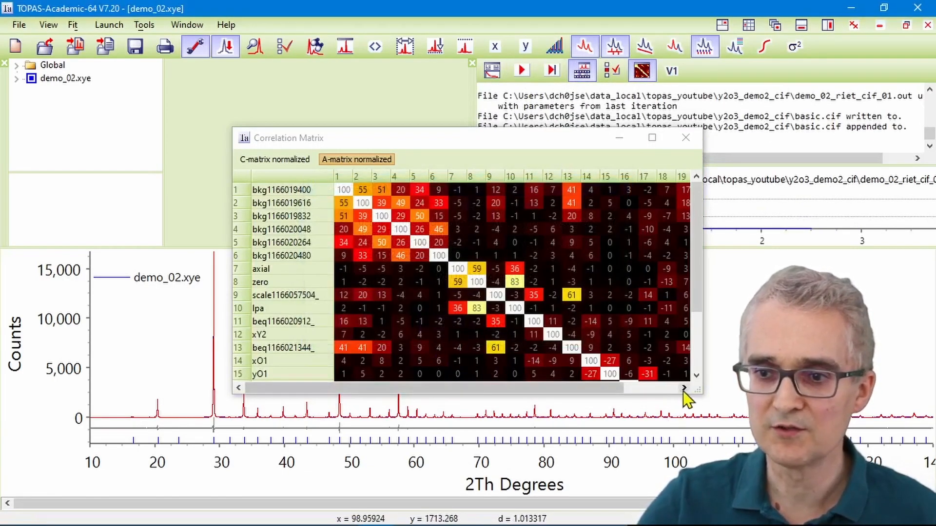
pyautogui.moveTo(697, 390); pyautogui.dragTo(800, 470)
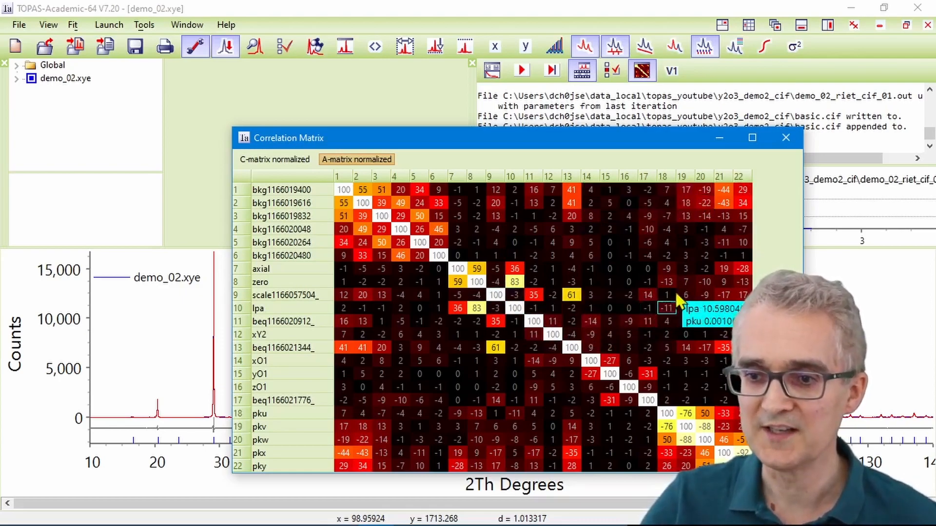
pyautogui.click(785, 138)
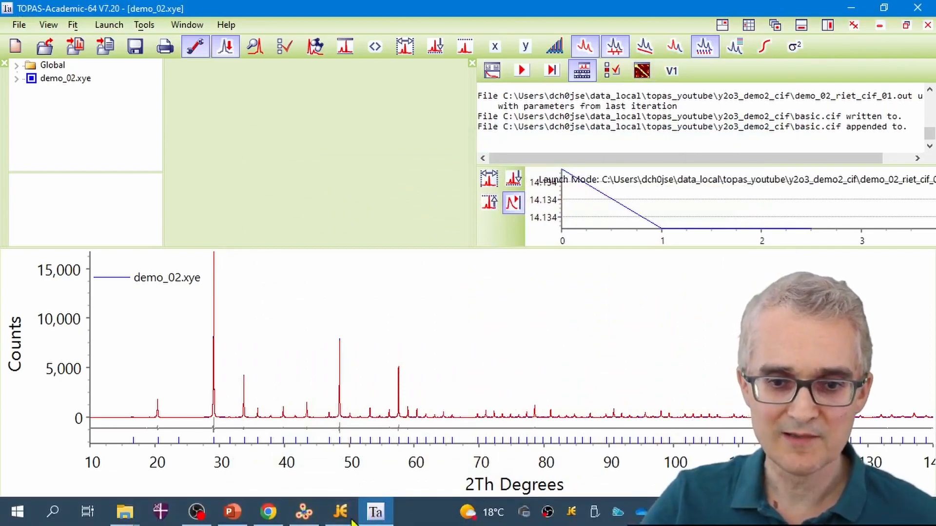
# Step: Switch to jEdit and review the zero-offset definition in demo_02_riet_cif_01.inp, including its prm line, min and max limits and th2_offset
pyautogui.click(342, 513)
pyautogui.click(641, 349)
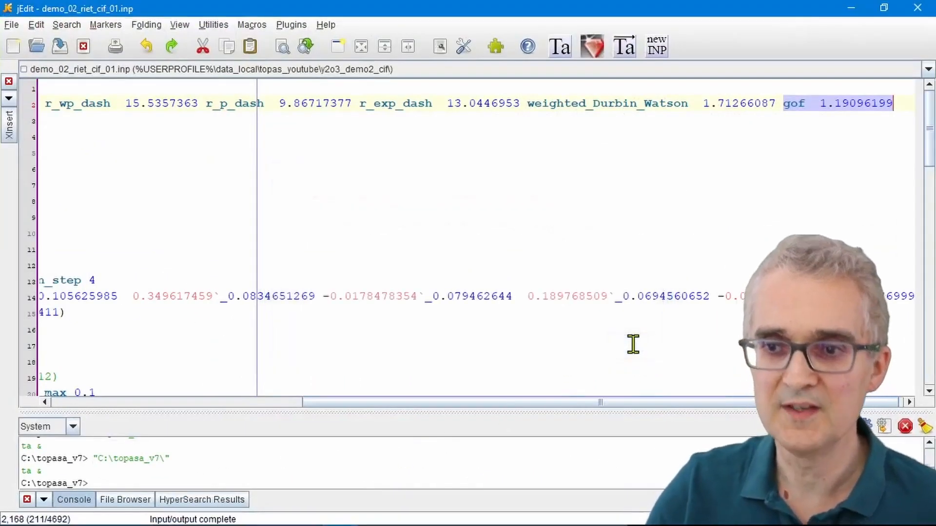
pyautogui.moveTo(481, 402); pyautogui.dragTo(202, 403)
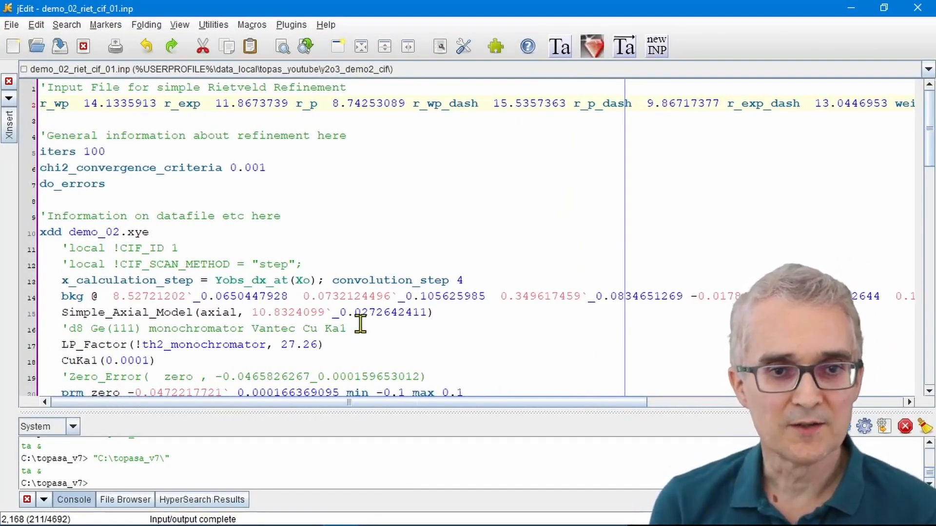
pyautogui.scroll(-3, 367, 322)
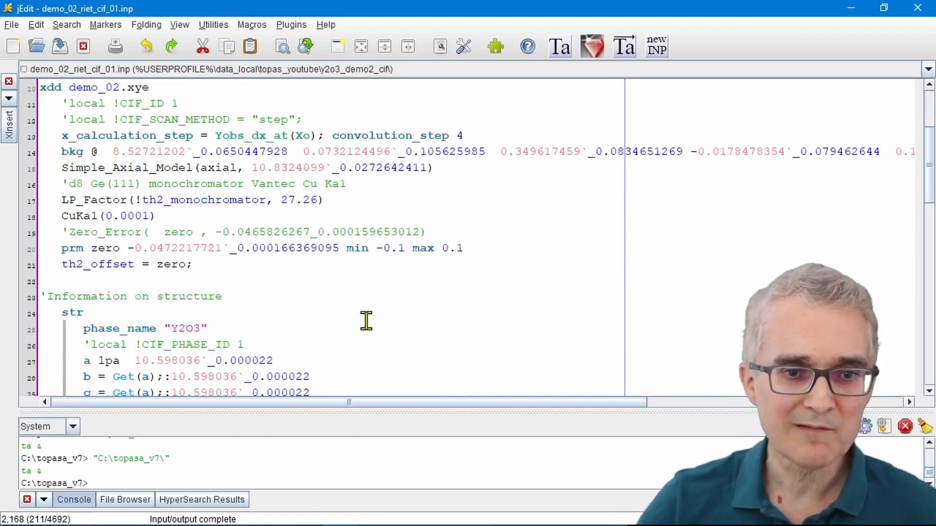
pyautogui.scroll(-2, 366, 322)
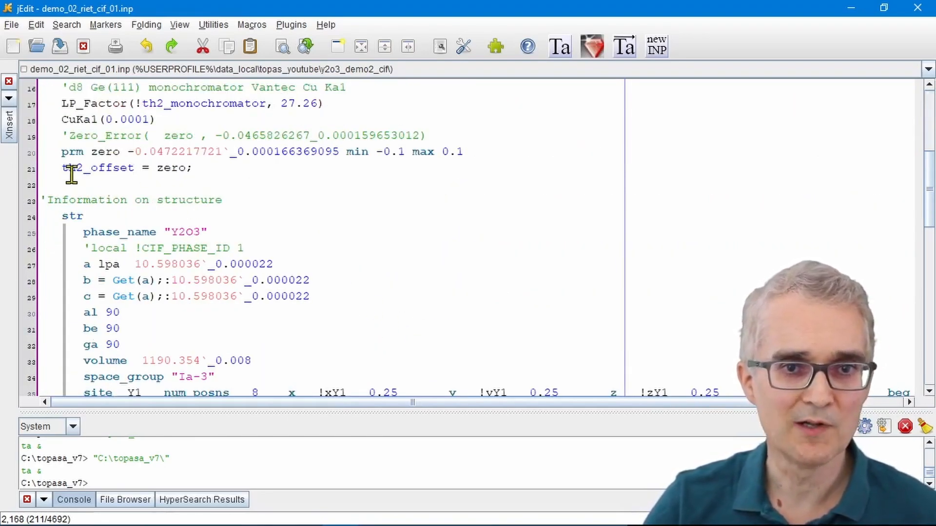
pyautogui.moveTo(42, 155); pyautogui.dragTo(40, 190)
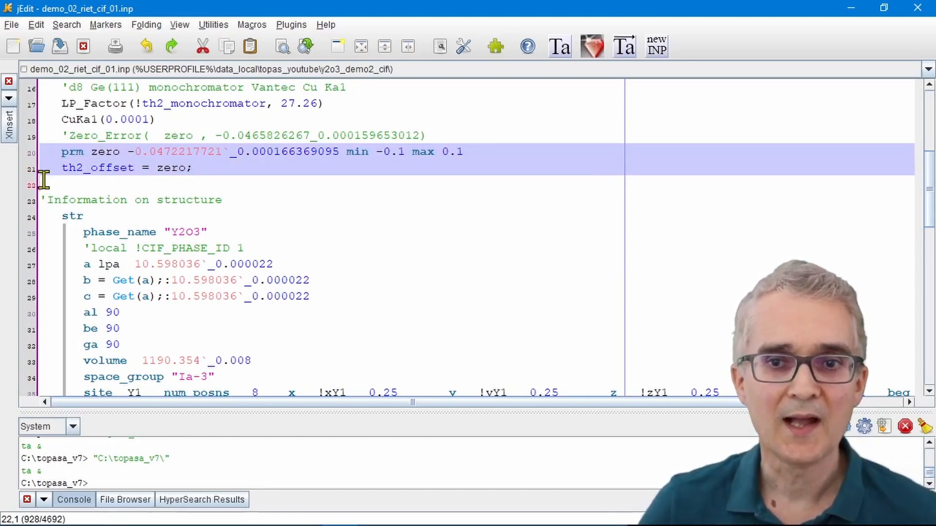
pyautogui.click(347, 151)
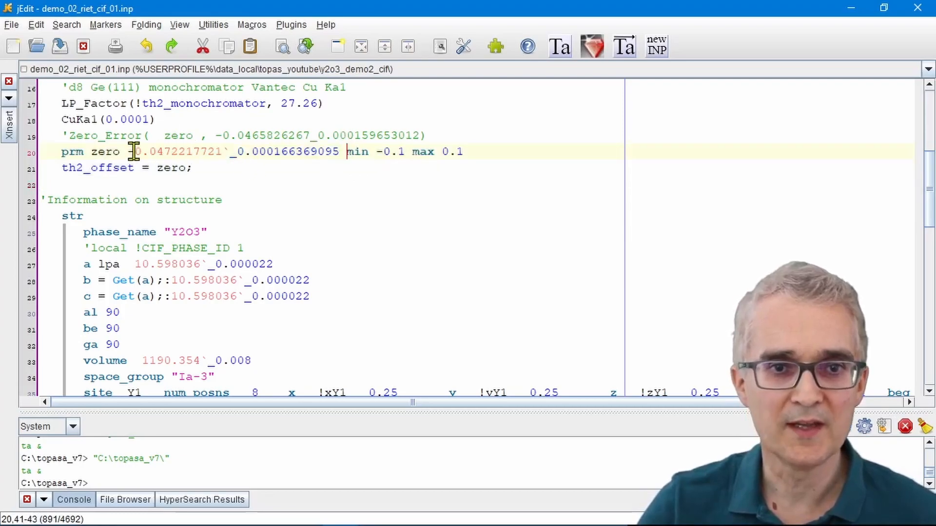
pyautogui.moveTo(91, 152); pyautogui.dragTo(460, 148)
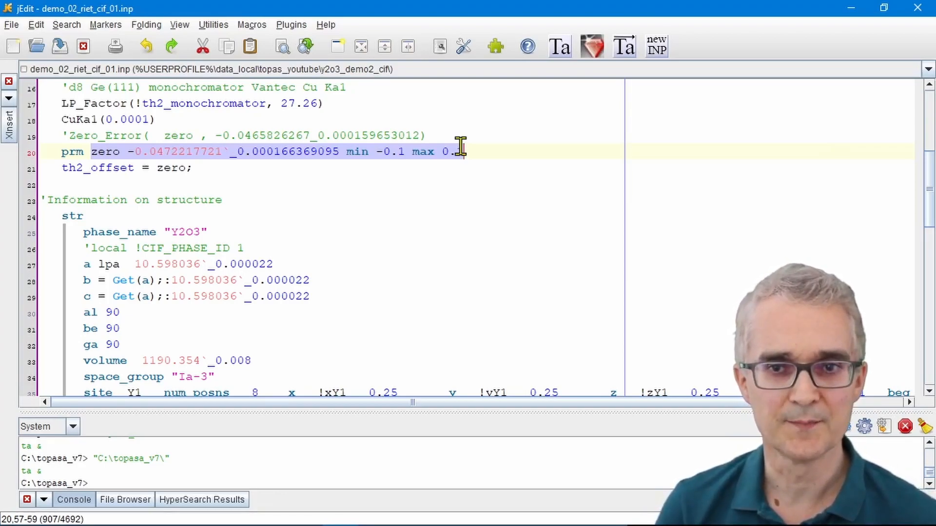
# Step: Set the zero parameter's limits to min -0.04 and max 0.04, and save the input file for launching in TOPAS
pyautogui.click(397, 151)
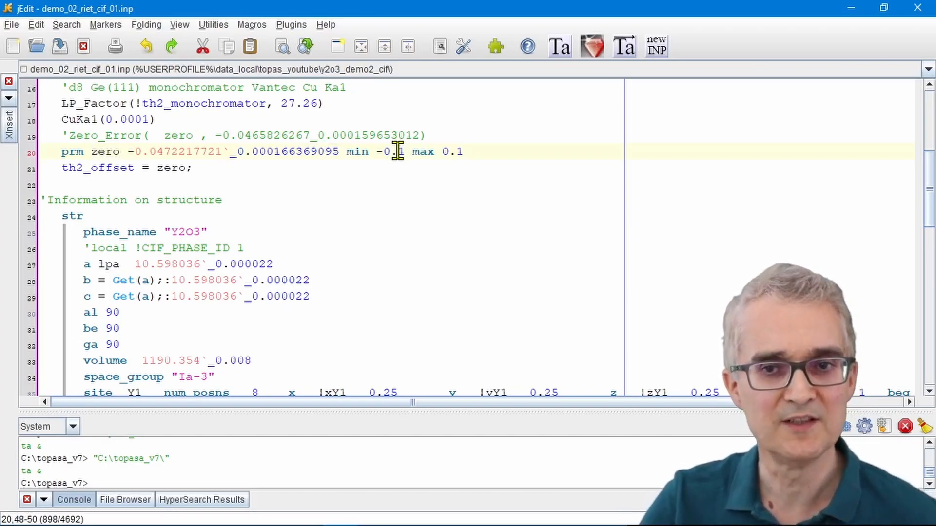
pyautogui.hotkey('shift', 'Right')
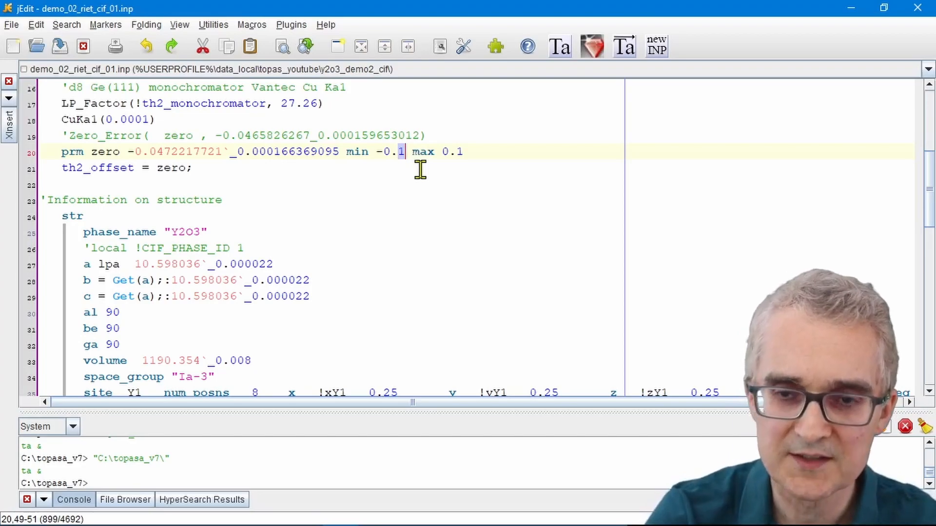
pyautogui.write('04')
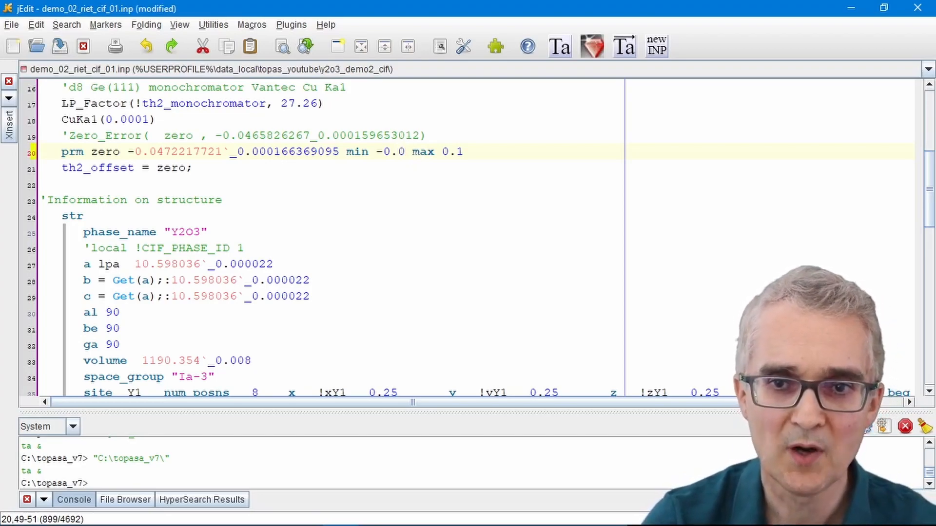
pyautogui.moveTo(464, 155); pyautogui.dragTo(477, 157)
pyautogui.write('04')
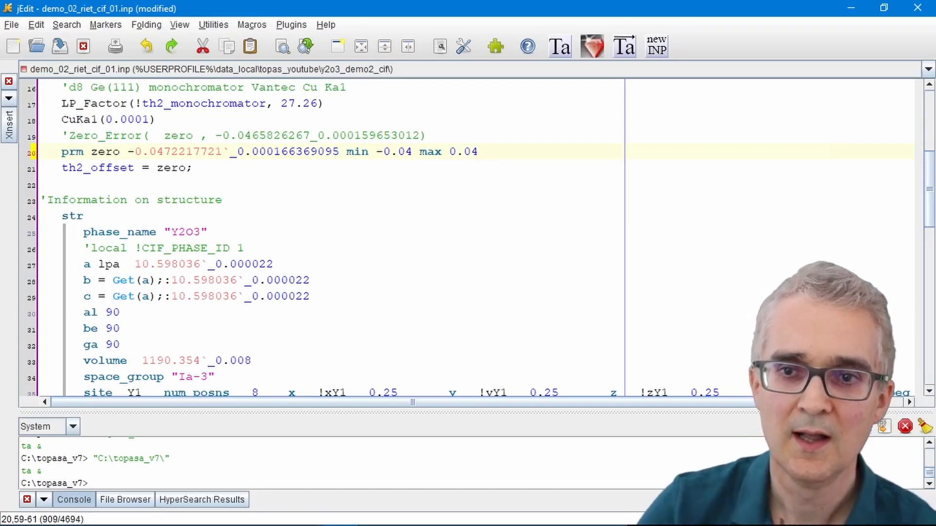
pyautogui.moveTo(135, 152); pyautogui.dragTo(176, 152)
pyautogui.click(625, 48)
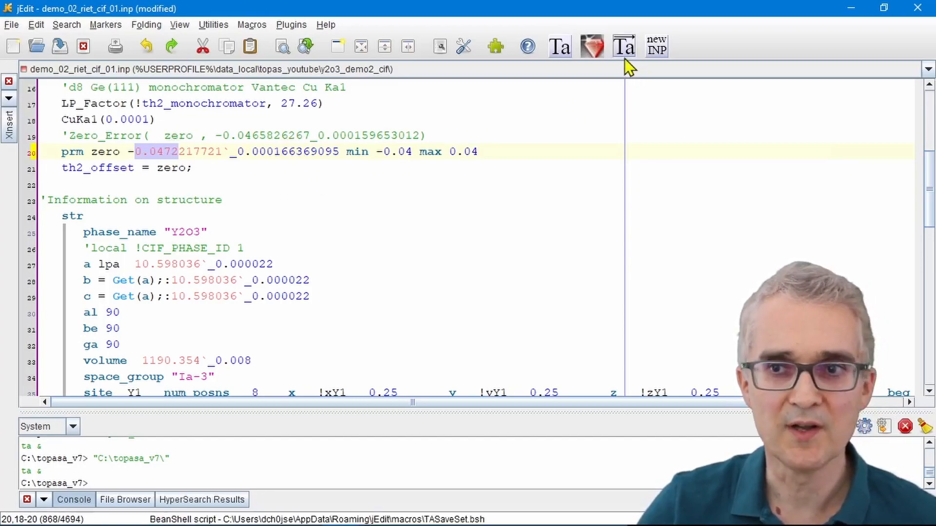
# Step: Switch to TOPAS, run the refinement with the input file update accepted, and check the final Rwp in the log
pyautogui.click(848, 9)
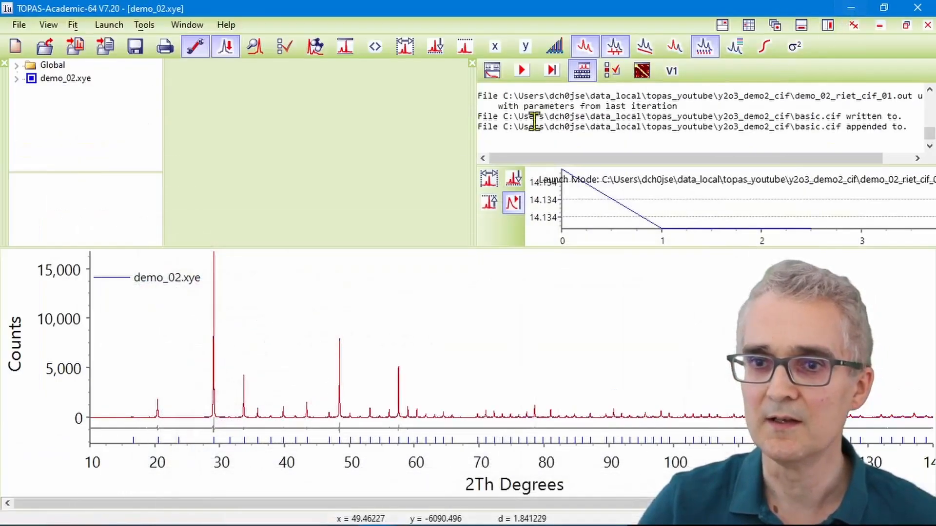
pyautogui.click(522, 71)
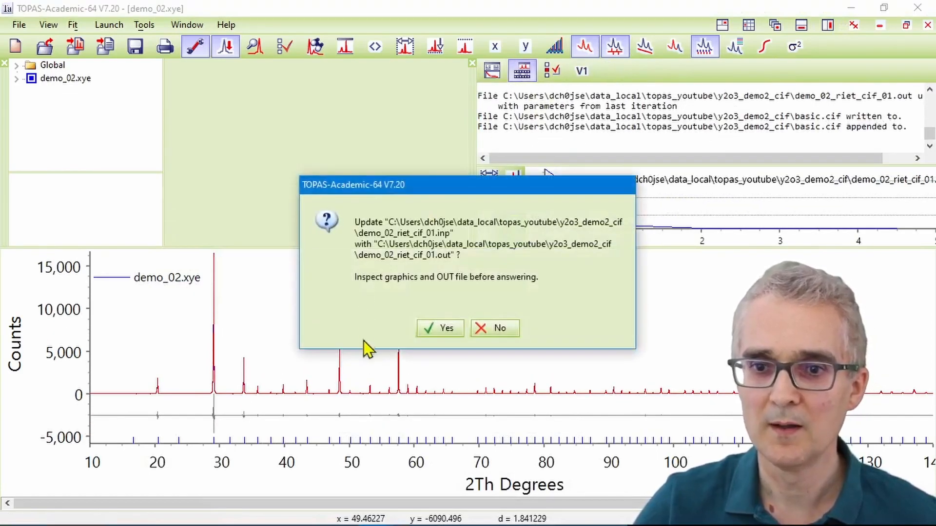
pyautogui.click(442, 327)
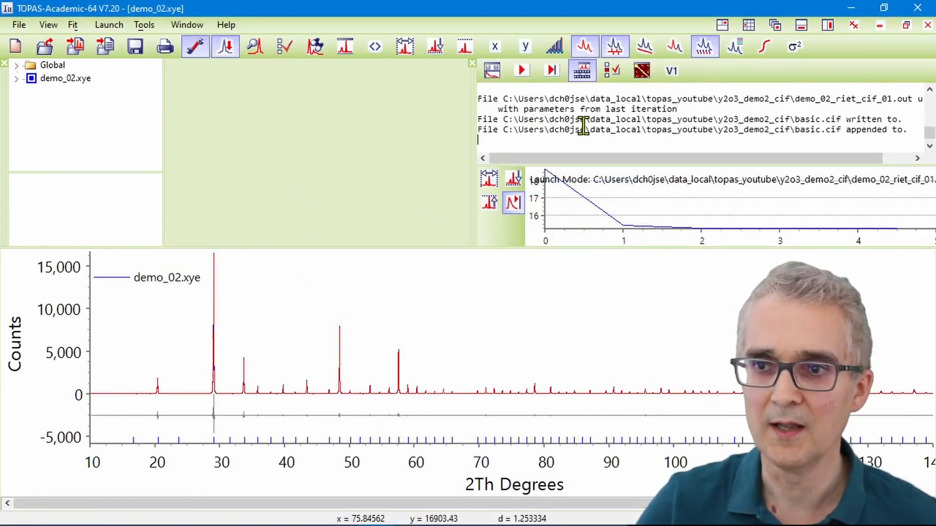
pyautogui.moveTo(602, 116); pyautogui.dragTo(639, 116)
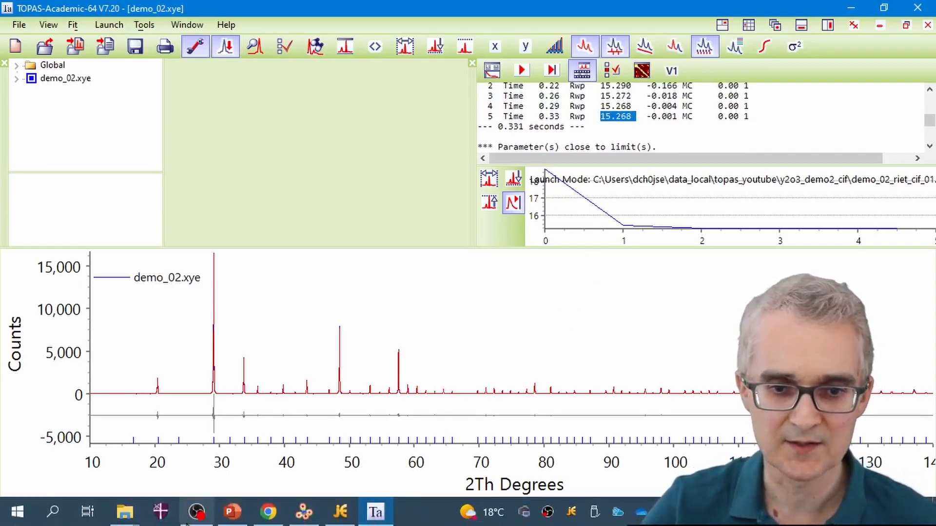
# Step: Switch to jEdit, dismiss the file reload notice, and inspect the zero parameter's line for a limit flag
pyautogui.click(341, 512)
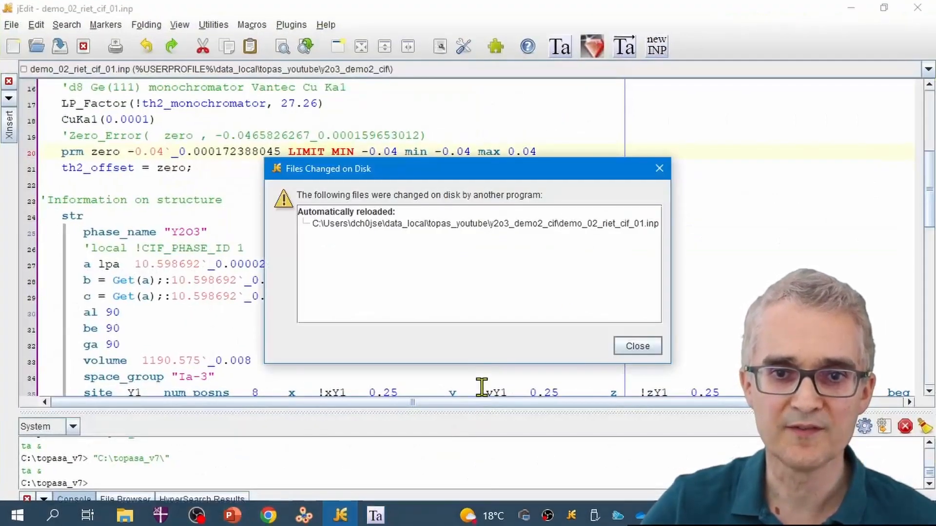
pyautogui.click(636, 346)
pyautogui.moveTo(61, 151); pyautogui.dragTo(585, 155)
pyautogui.click(375, 202)
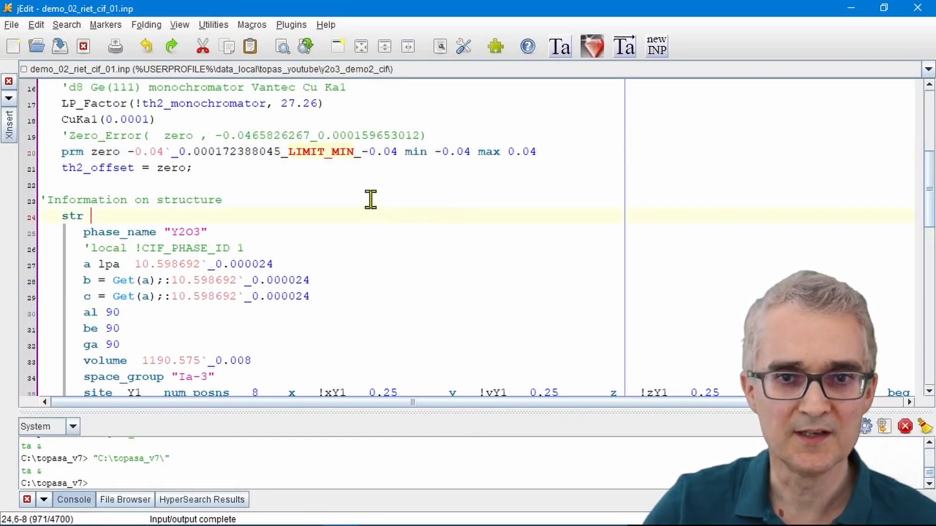
pyautogui.moveTo(288, 152); pyautogui.dragTo(359, 152)
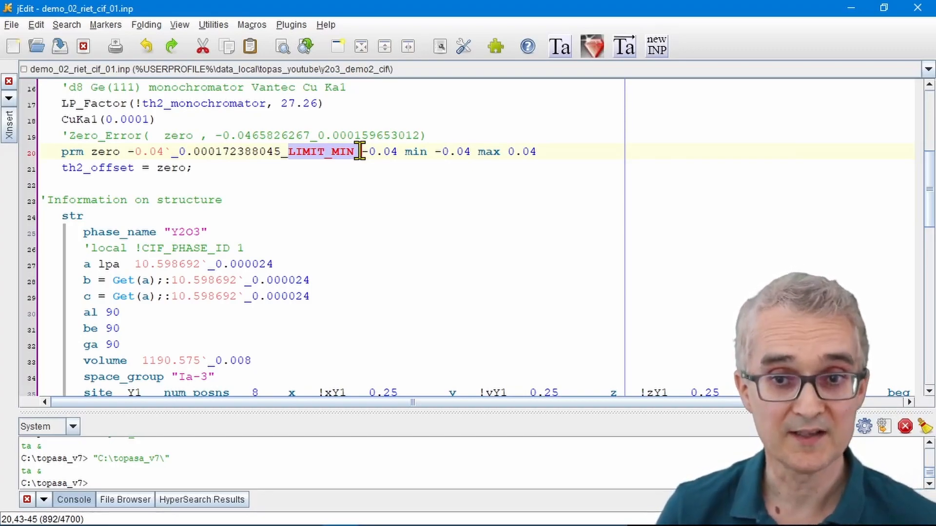
# Step: Set the zero parameter's limits to min -0.05 and max 0.05, and save the input file for TOPAS
pyautogui.doubleClick(467, 152)
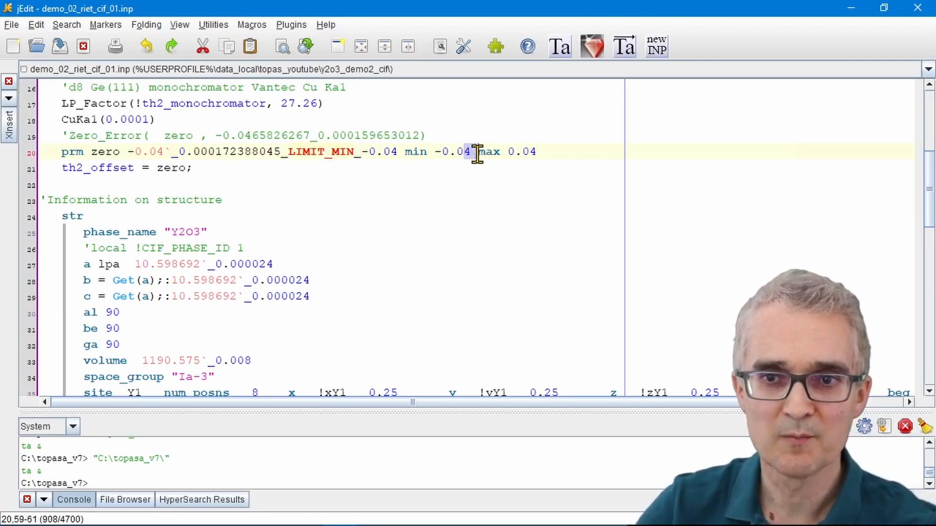
pyautogui.moveTo(477, 155); pyautogui.dragTo(472, 156)
pyautogui.write('5')
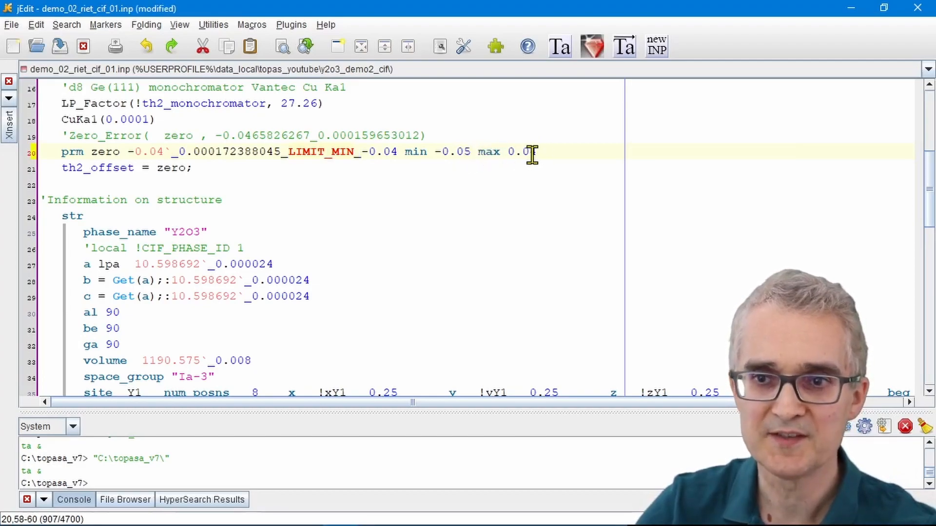
pyautogui.moveTo(531, 155); pyautogui.dragTo(539, 154)
pyautogui.write('5')
pyautogui.click(624, 46)
# Step: Set the zero parameter's limits to min -0.1 and max 0.1, save the file, and rerun the refinement in TOPAS with its update accepted
pyautogui.moveTo(456, 154); pyautogui.dragTo(534, 150)
pyautogui.write('1')
pyautogui.write('1')
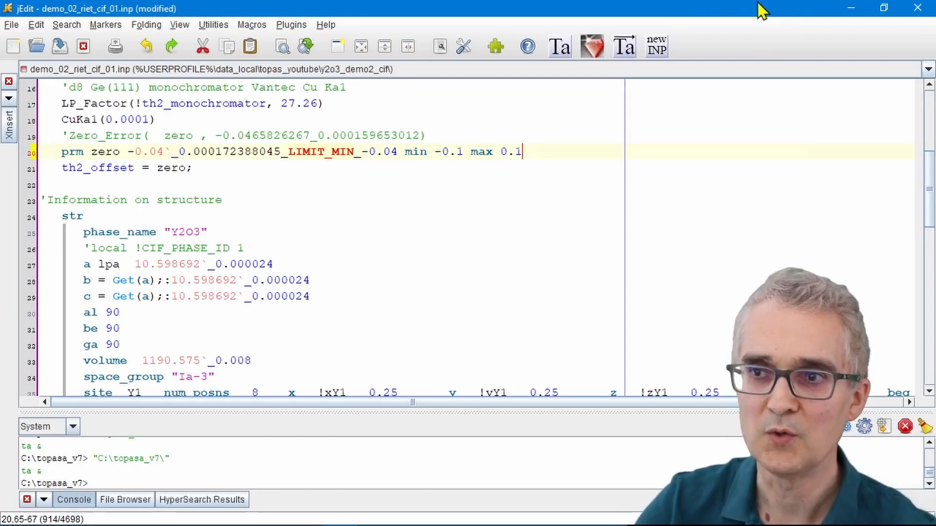
pyautogui.click(625, 45)
pyautogui.click(851, 13)
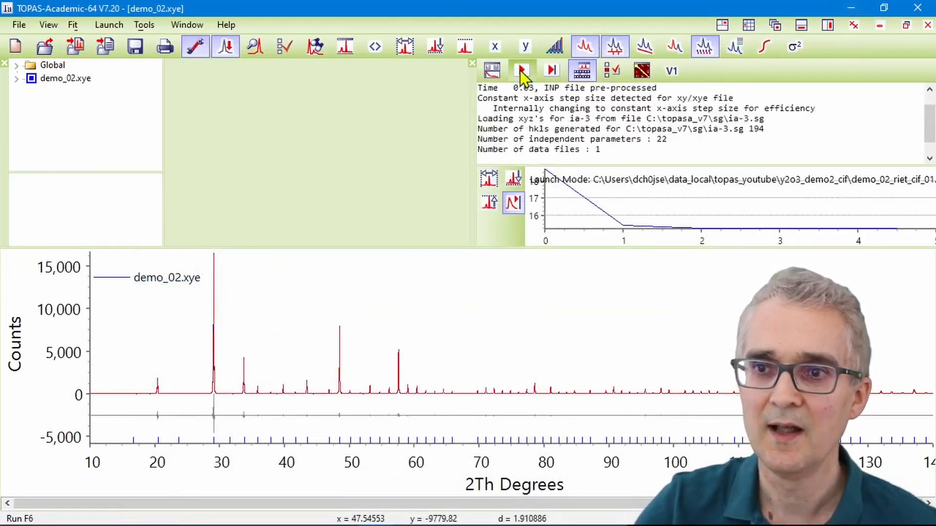
pyautogui.click(441, 329)
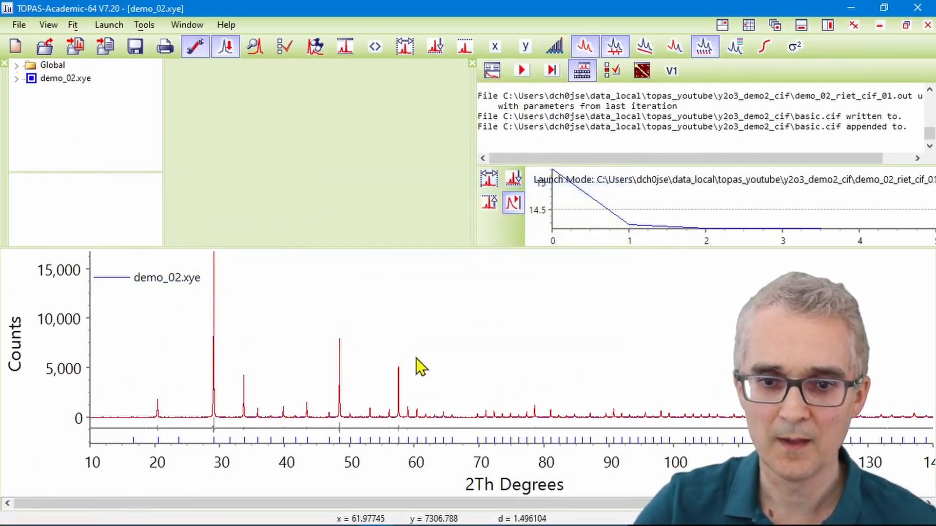
# Step: Switch to jEdit, dismiss the file reload notice, and review the structure section and correlation matrix of the input file
pyautogui.click(340, 512)
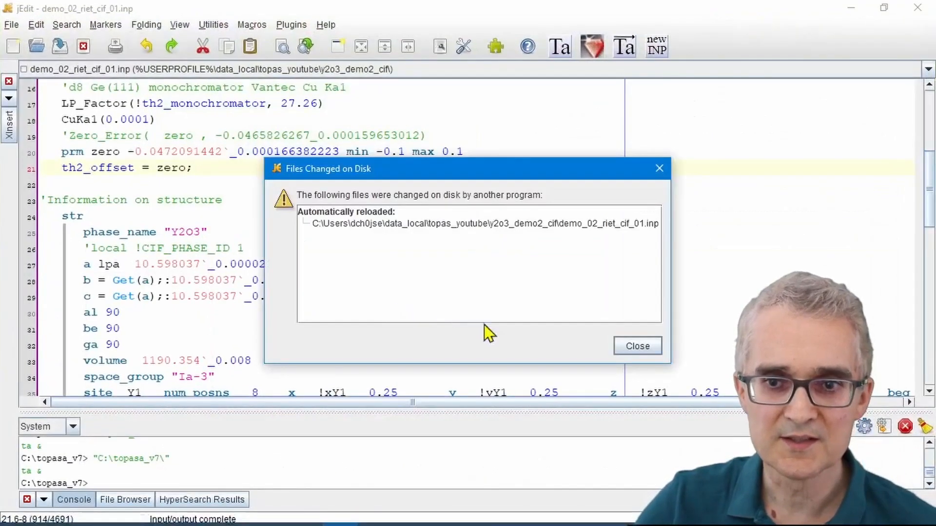
pyautogui.click(637, 344)
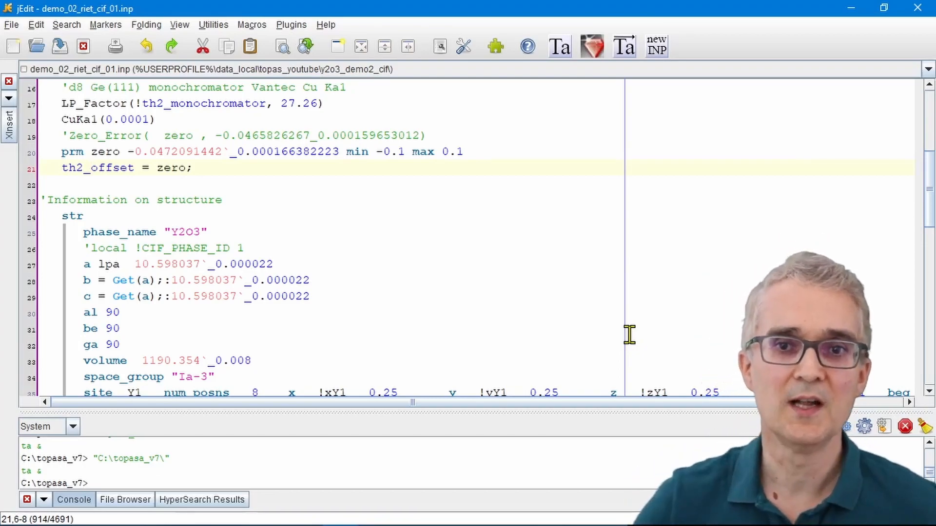
pyautogui.scroll(-5, 539, 323)
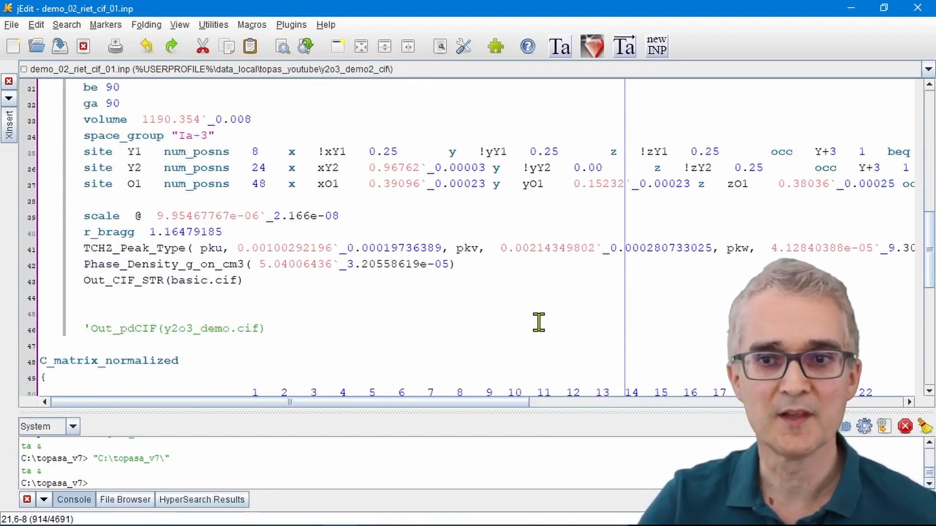
pyautogui.scroll(-3, 539, 322)
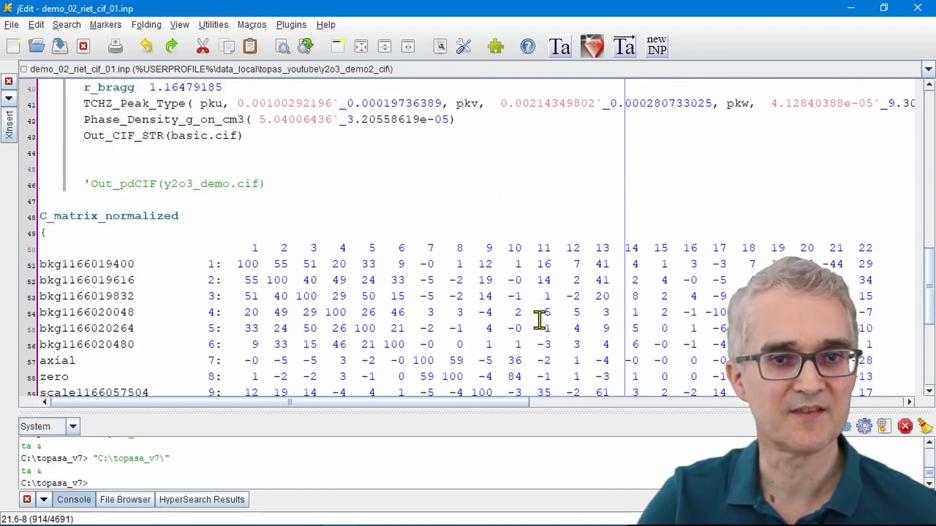
pyautogui.scroll(6, 539, 321)
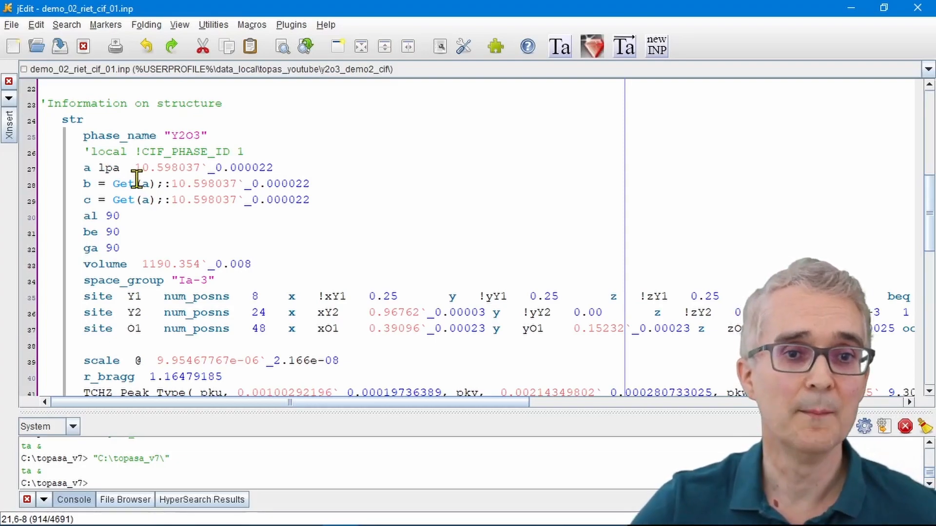
pyautogui.scroll(-2, 149, 221)
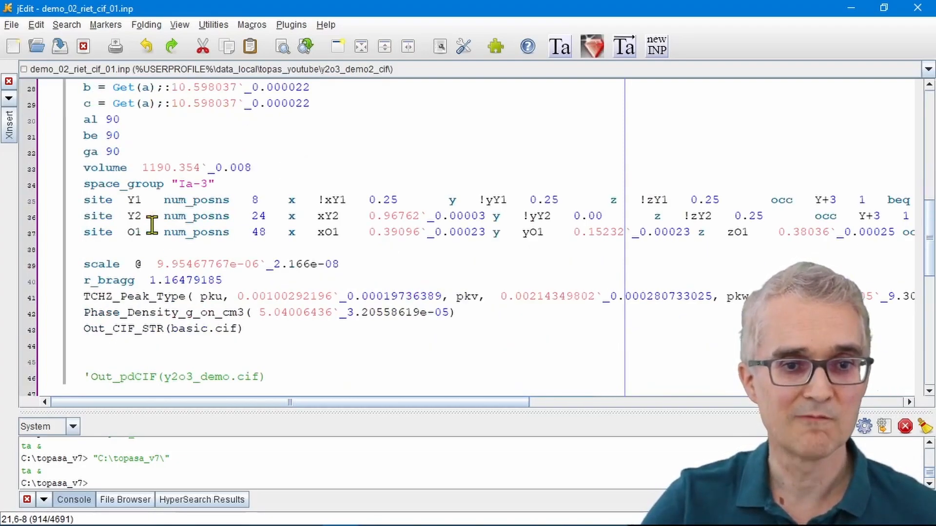
# Step: Delete the Out_CIF_STR(basic.cif) line below the phase density macro in the input file
pyautogui.click(257, 331)
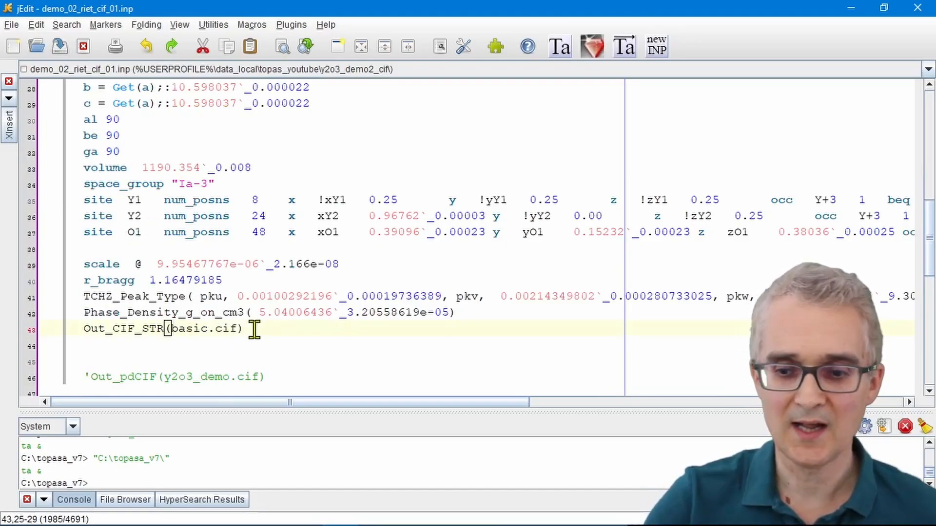
pyautogui.hotkey('shift', 'Left')
pyautogui.hotkey('shift', 'Left')
pyautogui.hotkey('shift', 'Left')
pyautogui.hotkey('shift', 'Left')
pyautogui.hotkey('shift', 'Left')
pyautogui.hotkey('shift', 'Left')
pyautogui.hotkey('shift', 'Left')
pyautogui.hotkey('shift', 'Left')
pyautogui.hotkey('shift', 'Left')
pyautogui.hotkey('shift', 'Left')
pyautogui.hotkey('shift', 'Left')
pyautogui.hotkey('shift', 'Left')
pyautogui.hotkey('shift', 'Left')
pyautogui.hotkey('shift', 'Left')
pyautogui.hotkey('shift', 'Left')
pyautogui.hotkey('shift', 'Left')
pyautogui.hotkey('shift', 'Left')
pyautogui.hotkey('shift', 'Left')
pyautogui.hotkey('shift', 'Left')
pyautogui.hotkey('shift', 'Left')
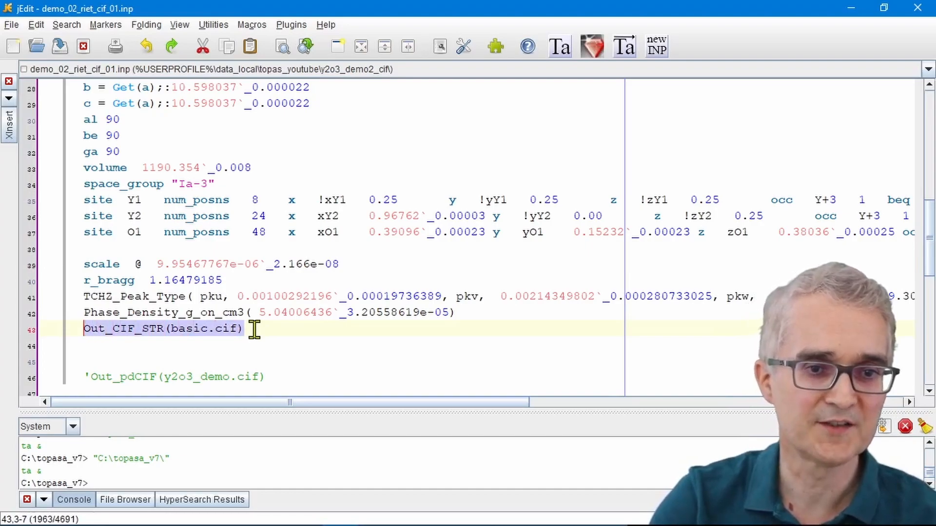
pyautogui.press('Delete')
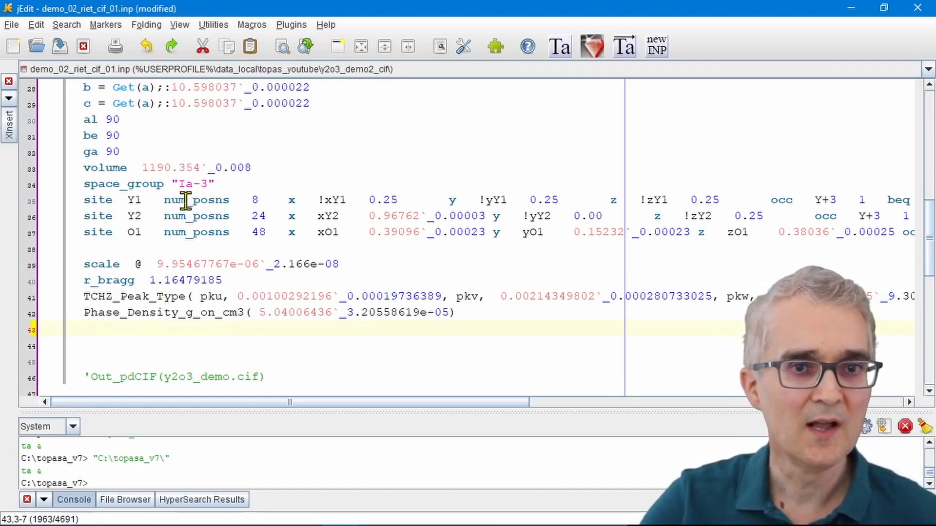
# Step: Insert the Generate CIF output macro from the TOPAS v7 structure-level output commands below the phase density line
pyautogui.scroll(3, 176, 222)
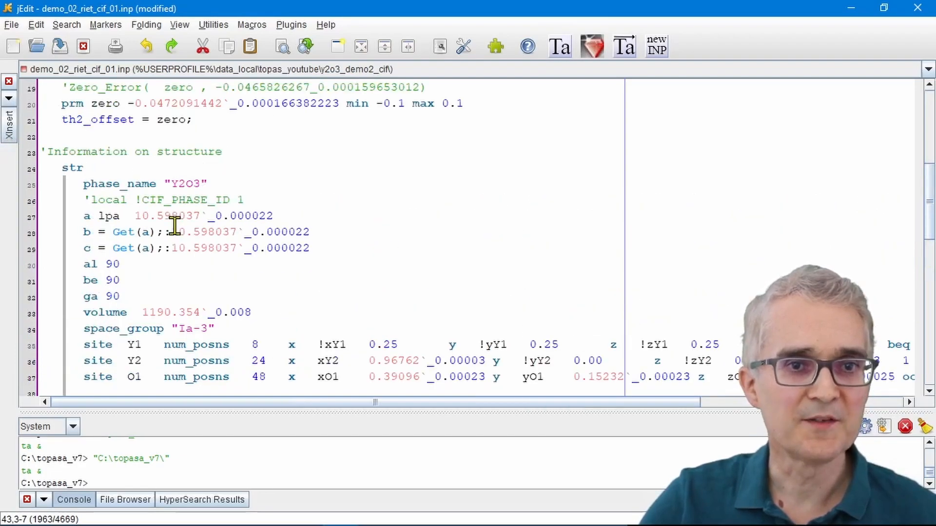
pyautogui.scroll(-2, 177, 217)
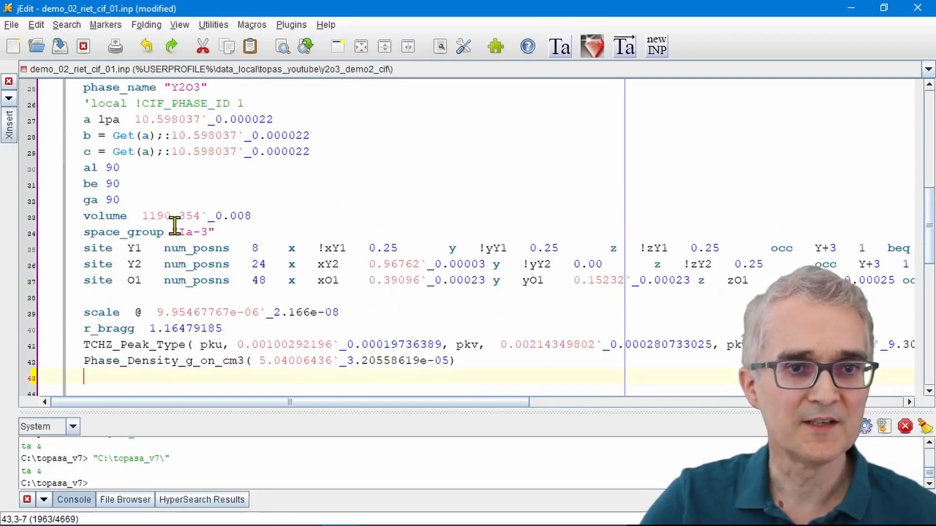
pyautogui.click(11, 128)
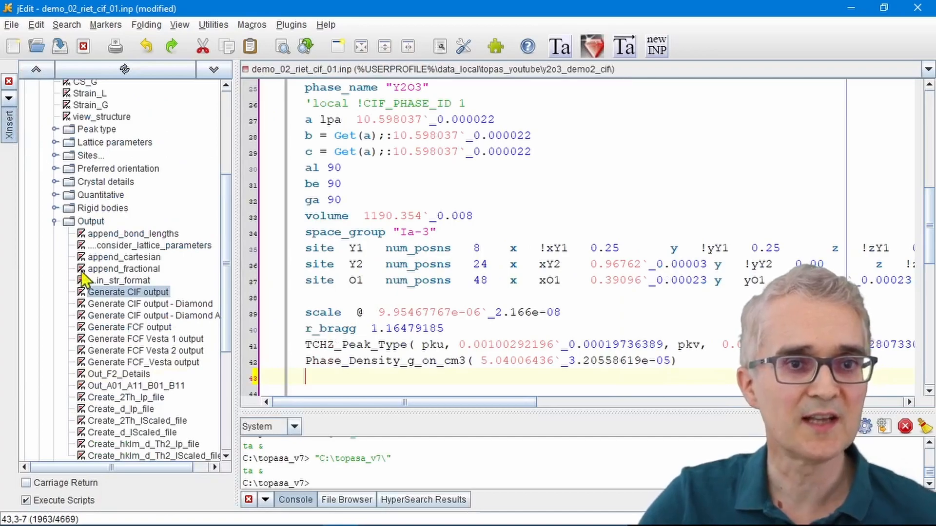
pyautogui.click(55, 220)
pyautogui.scroll(4, 60, 227)
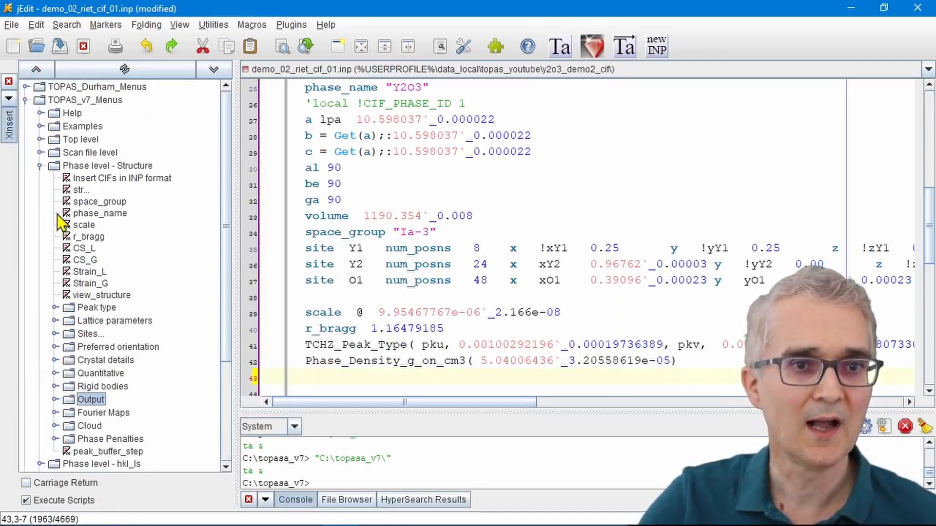
pyautogui.click(25, 100)
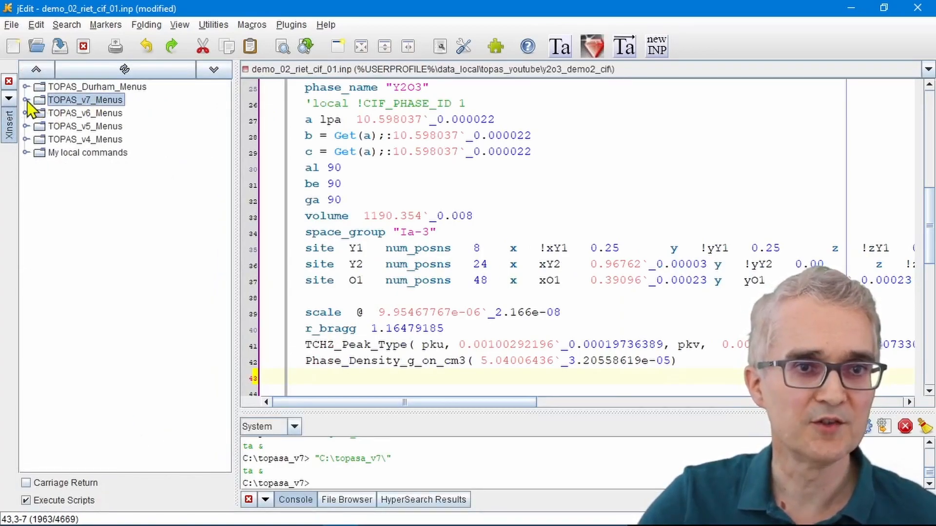
pyautogui.click(25, 100)
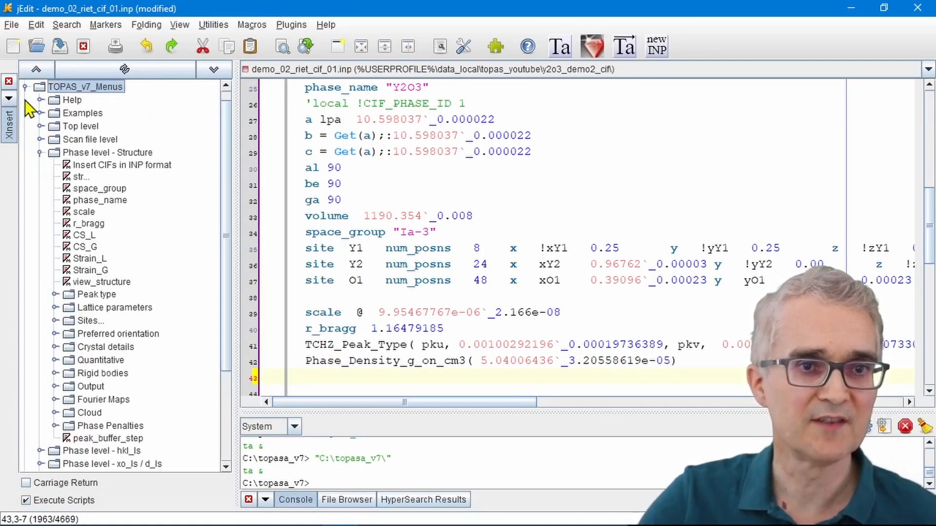
pyautogui.click(93, 152)
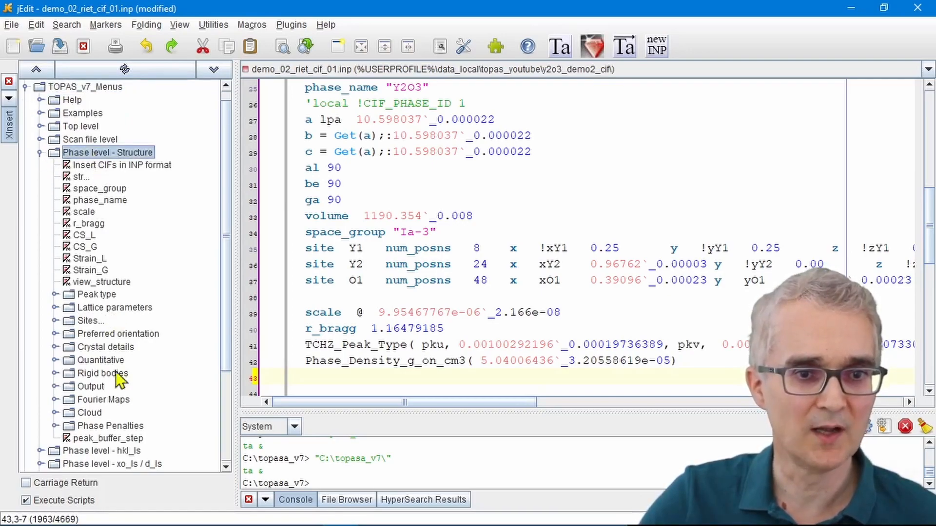
pyautogui.click(56, 386)
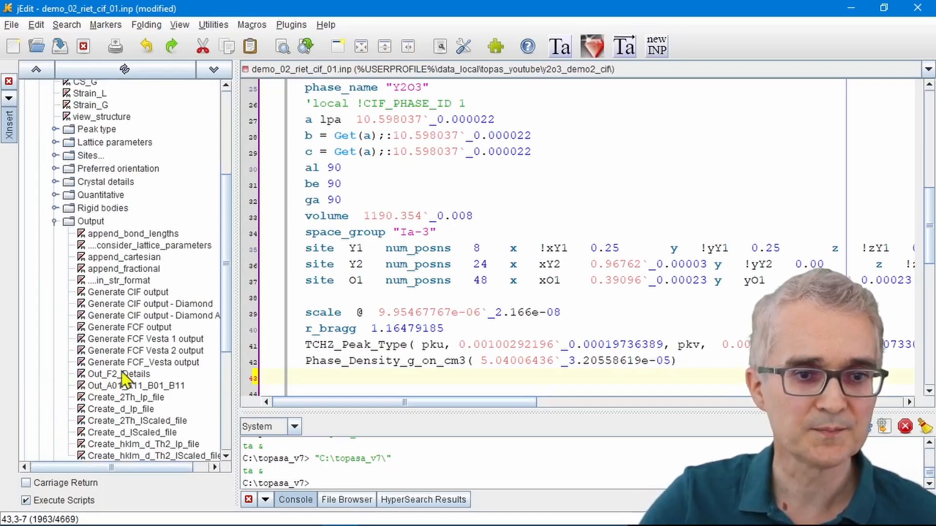
pyautogui.click(128, 293)
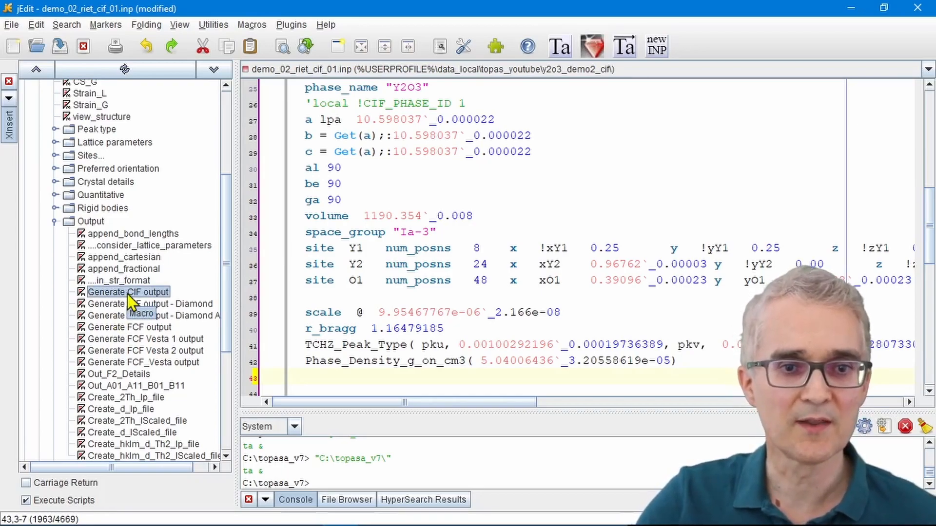
pyautogui.doubleClick(128, 293)
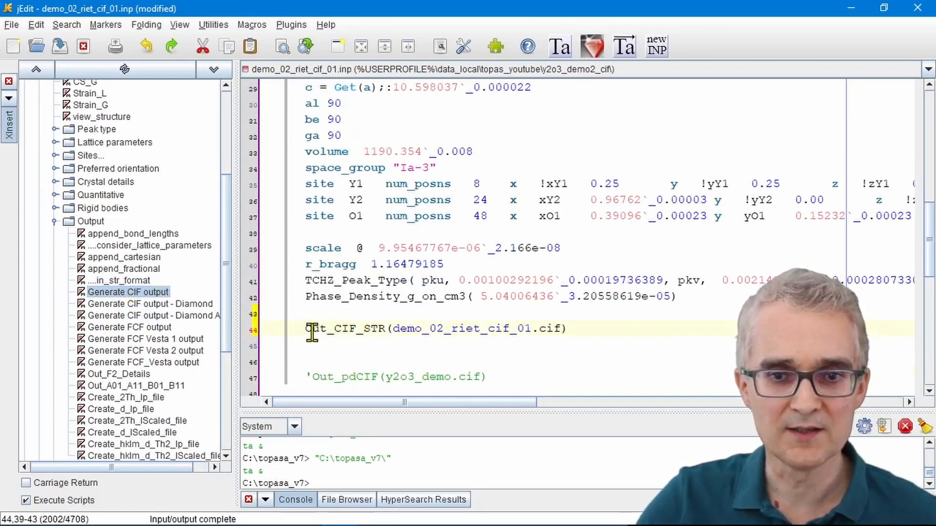
# Step: Change the output file name in the Out_CIF_STR macro to basic.cif and save the input file for TOPAS
pyautogui.moveTo(396, 331); pyautogui.dragTo(523, 328)
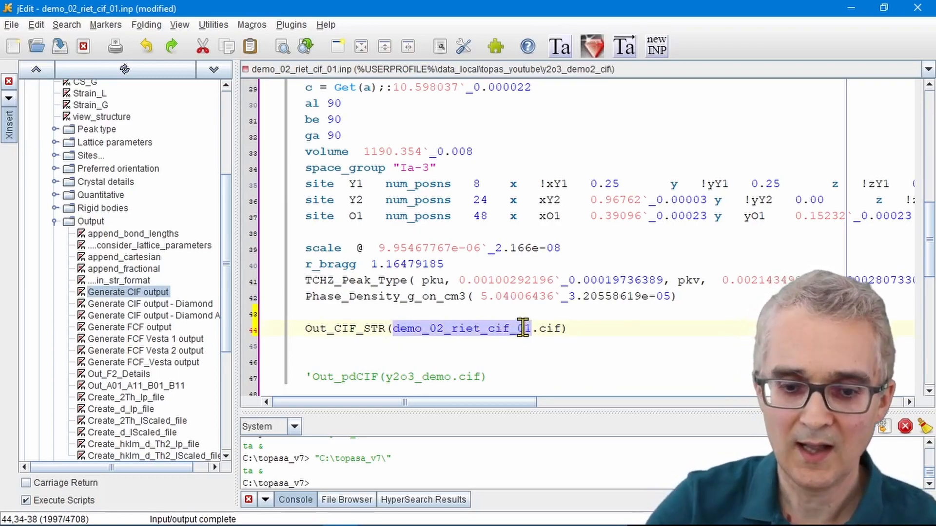
pyautogui.write('bas')
pyautogui.write('ic')
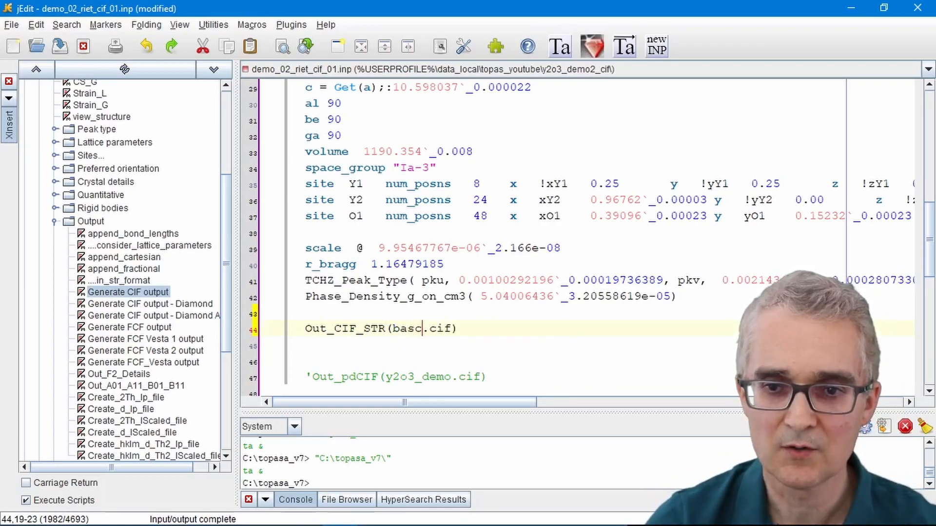
pyautogui.click(518, 297)
pyautogui.click(626, 47)
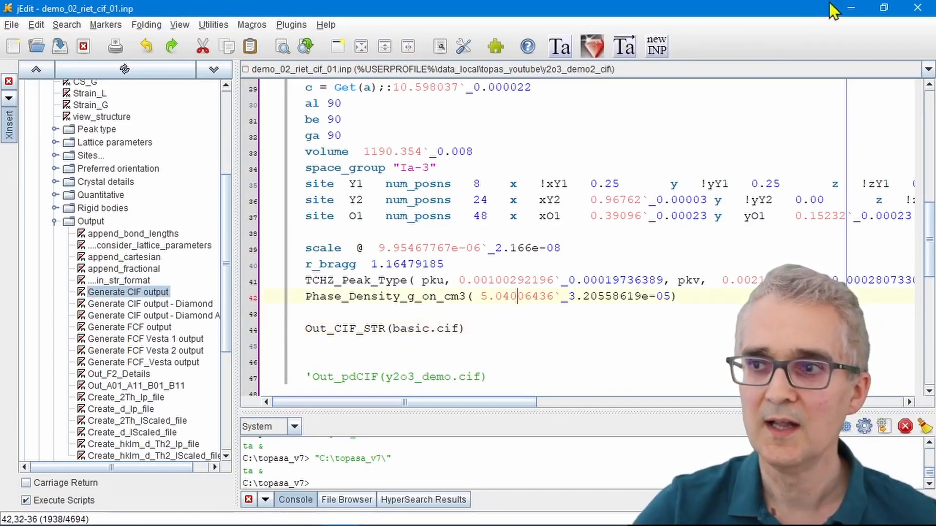
# Step: Switch to TOPAS, rerun the refinement with the input file update accepted, and check the log for the basic.cif output
pyautogui.click(847, 8)
pyautogui.click(525, 69)
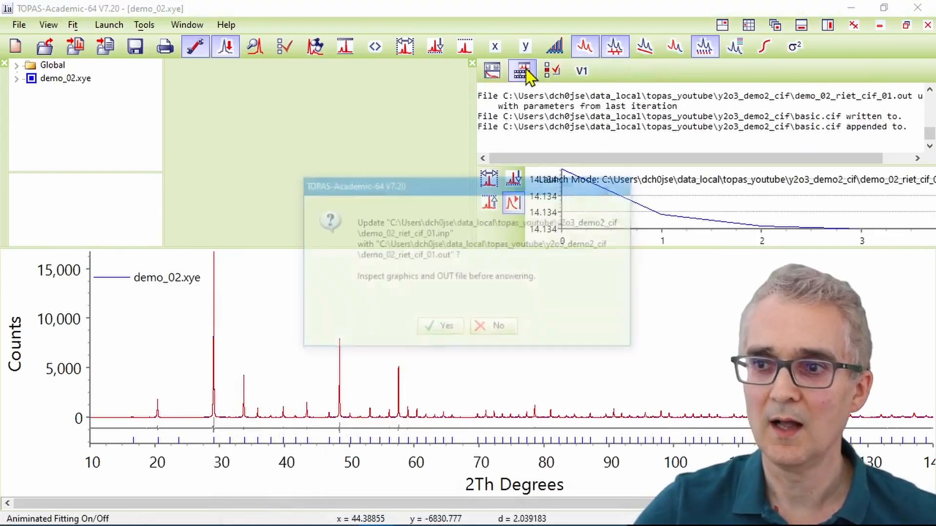
pyautogui.click(446, 330)
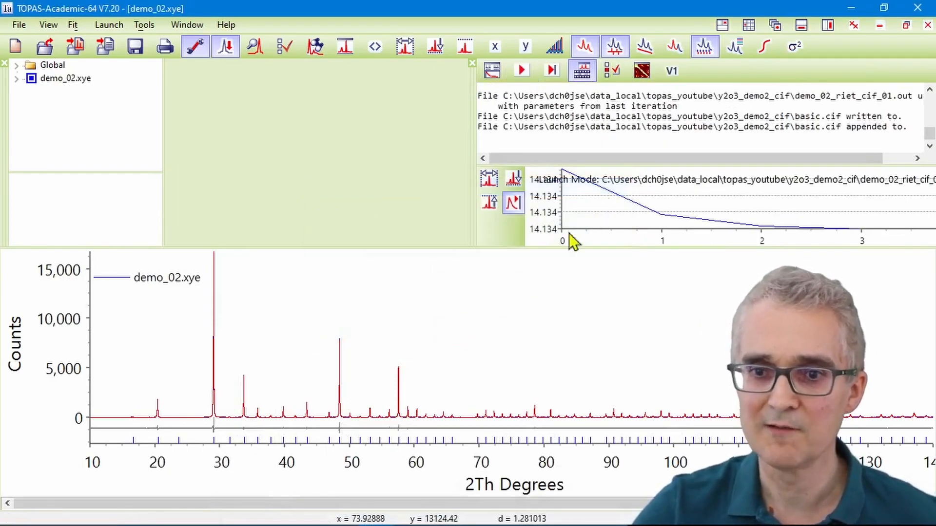
pyautogui.moveTo(667, 126); pyautogui.dragTo(880, 127)
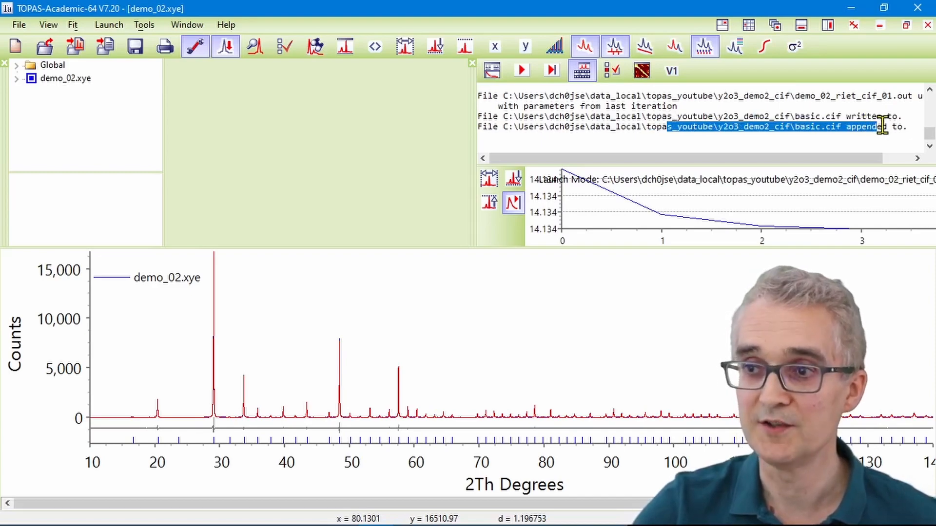
# Step: Open basic.cif from the y2o3_demo2_cif folder in Notepad, examine its cell lengths, space group and atom sites, and close it
pyautogui.click(852, 9)
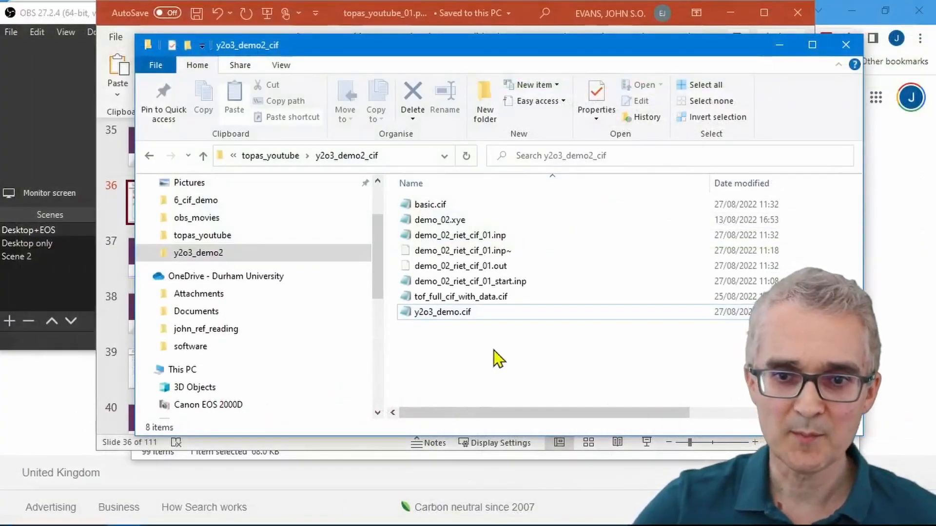
pyautogui.doubleClick(430, 207)
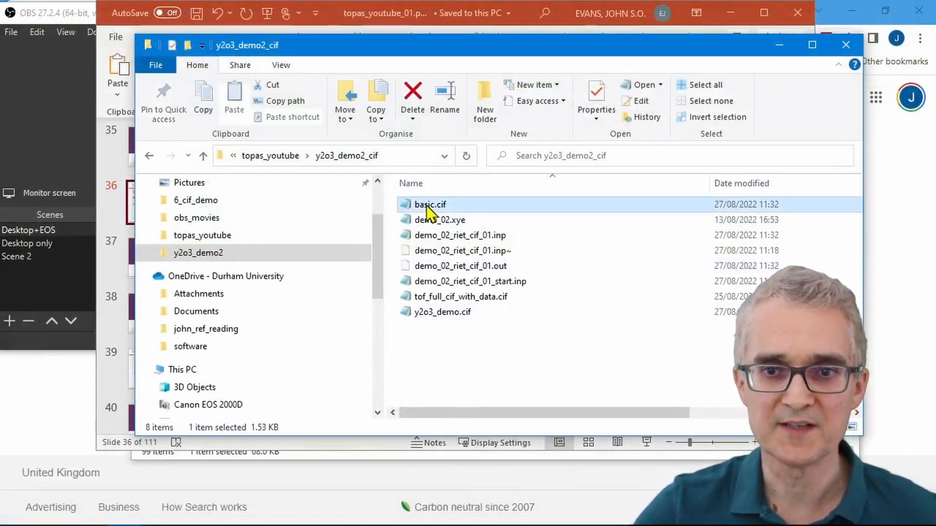
pyautogui.moveTo(204, 107); pyautogui.dragTo(400, 98)
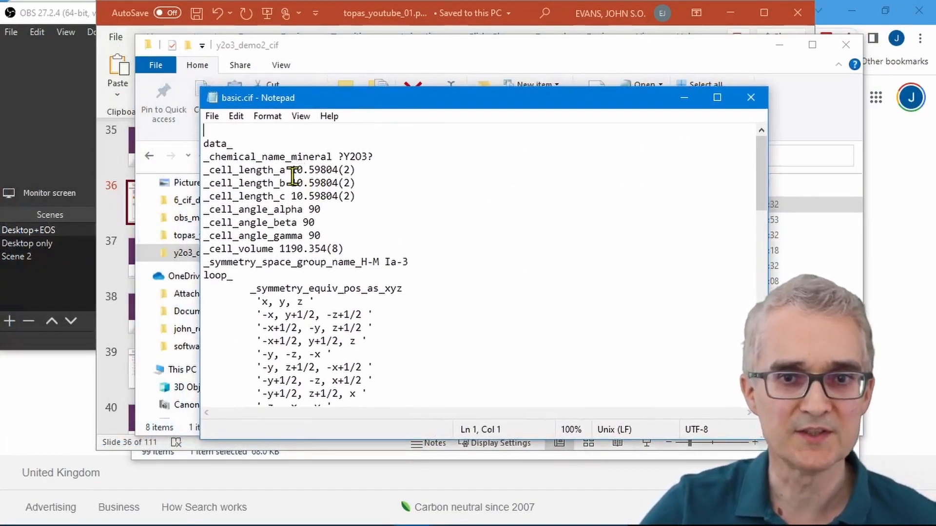
pyautogui.moveTo(291, 170); pyautogui.dragTo(350, 171)
pyautogui.moveTo(385, 266); pyautogui.dragTo(408, 263)
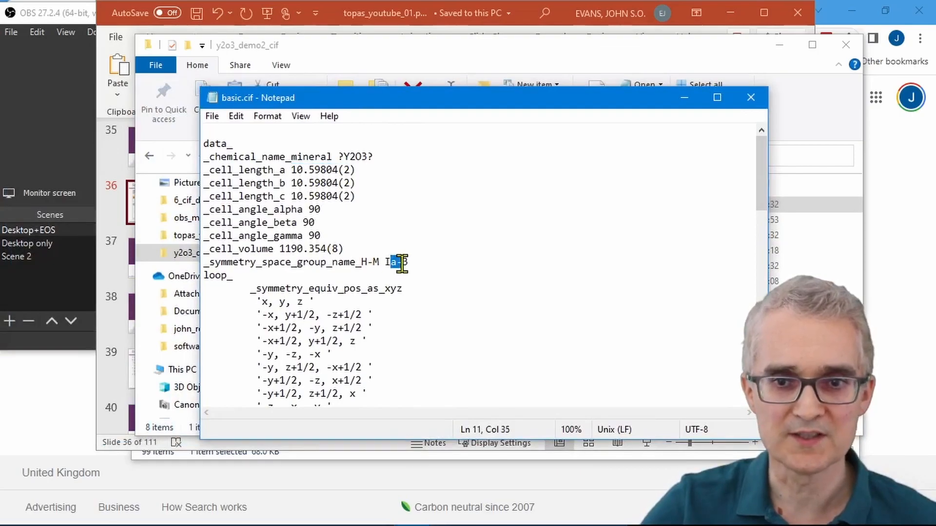
pyautogui.scroll(-10, 424, 282)
pyautogui.scroll(-3, 425, 285)
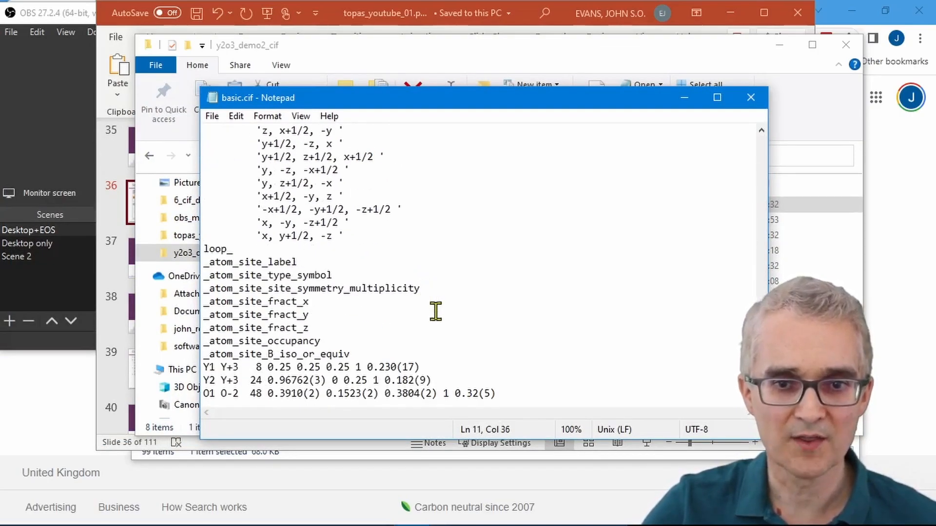
pyautogui.moveTo(496, 394); pyautogui.dragTo(197, 368)
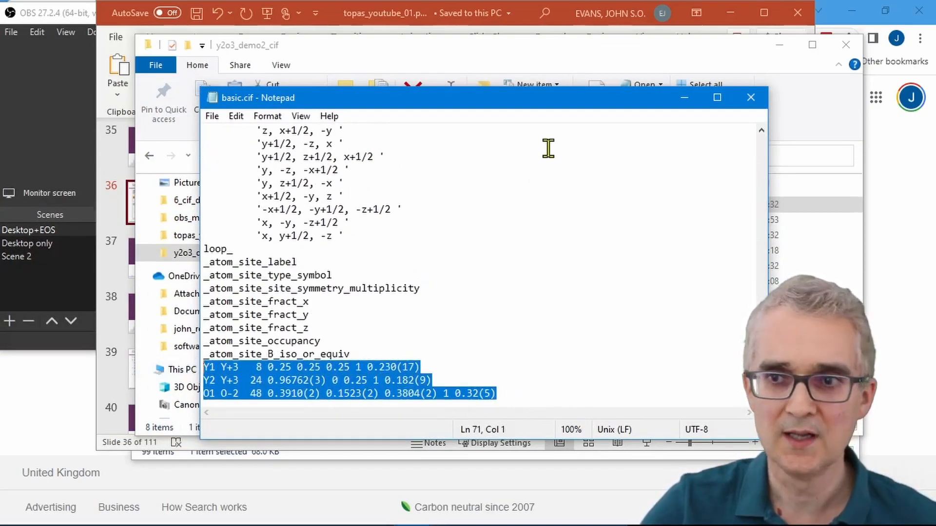
pyautogui.click(751, 97)
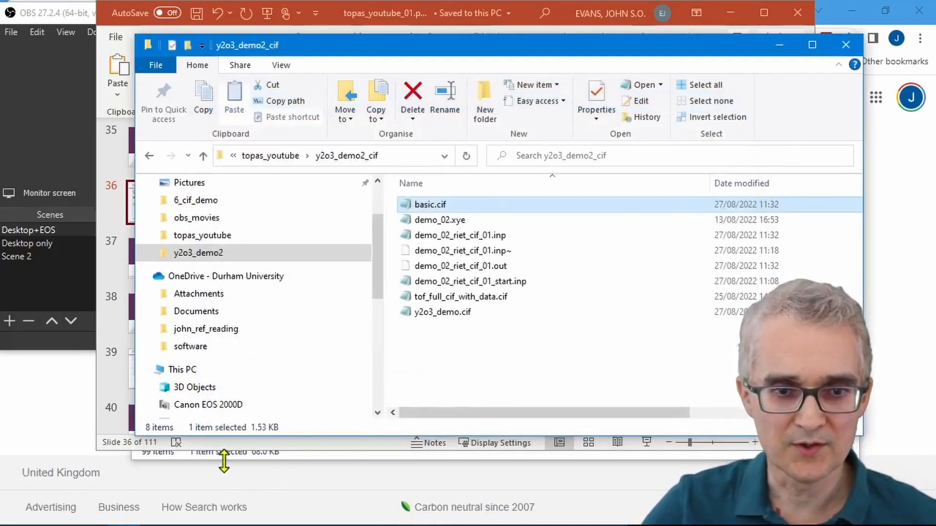
# Step: Switch to VESTA, load basic.cif from the folder, and rotate the crystal structure to view it from another direction
pyautogui.click(304, 512)
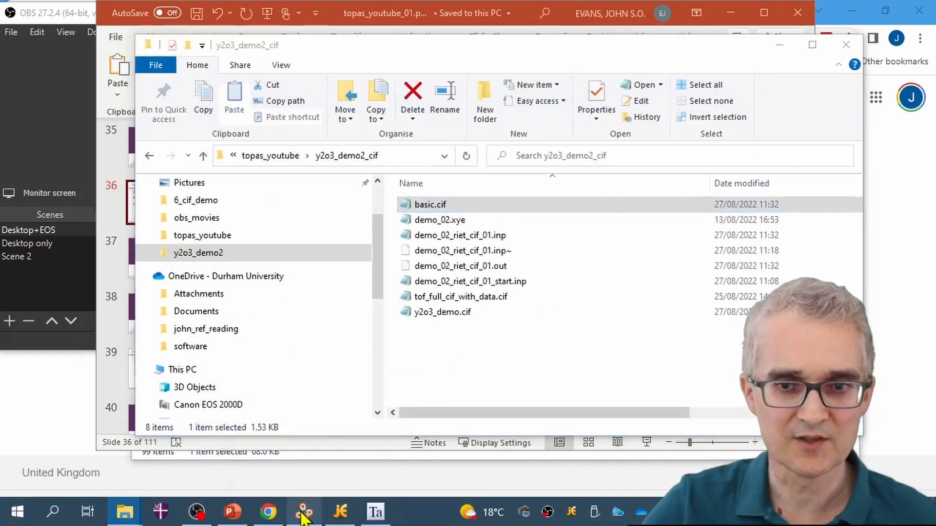
pyautogui.moveTo(703, 43); pyautogui.dragTo(903, 59)
pyautogui.moveTo(625, 211); pyautogui.dragTo(307, 225)
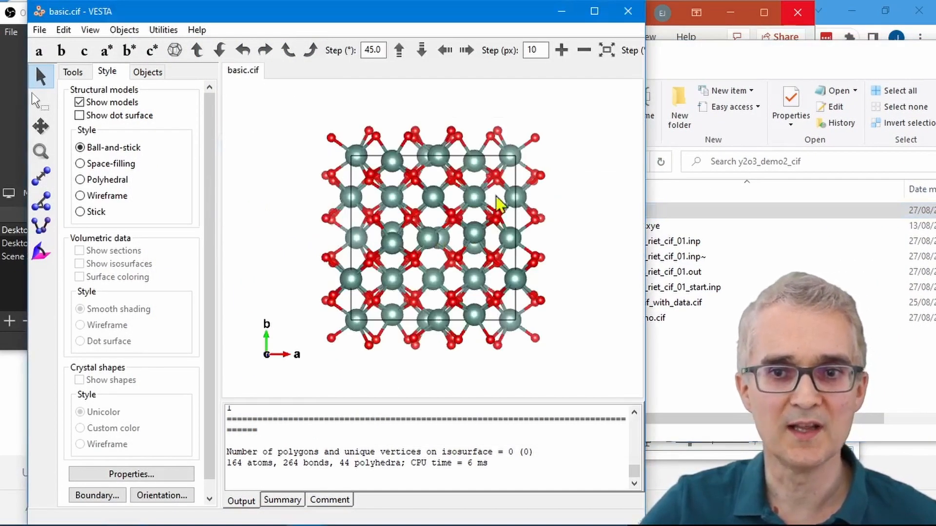
pyautogui.moveTo(536, 153); pyautogui.dragTo(414, 169)
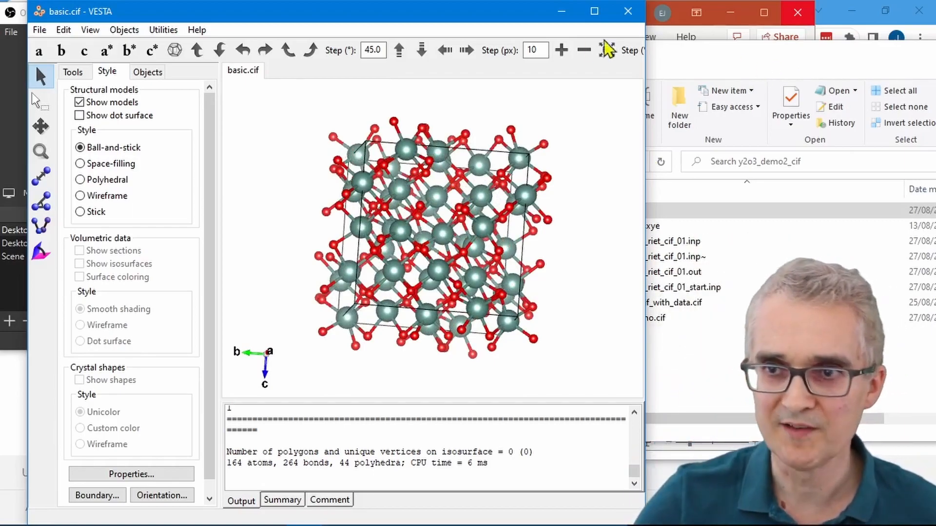
# Step: Switch from VESTA to Chrome, search Google for "topas wiki cif" and open the out_pdcif page of the Topas Wiki
pyautogui.click(562, 11)
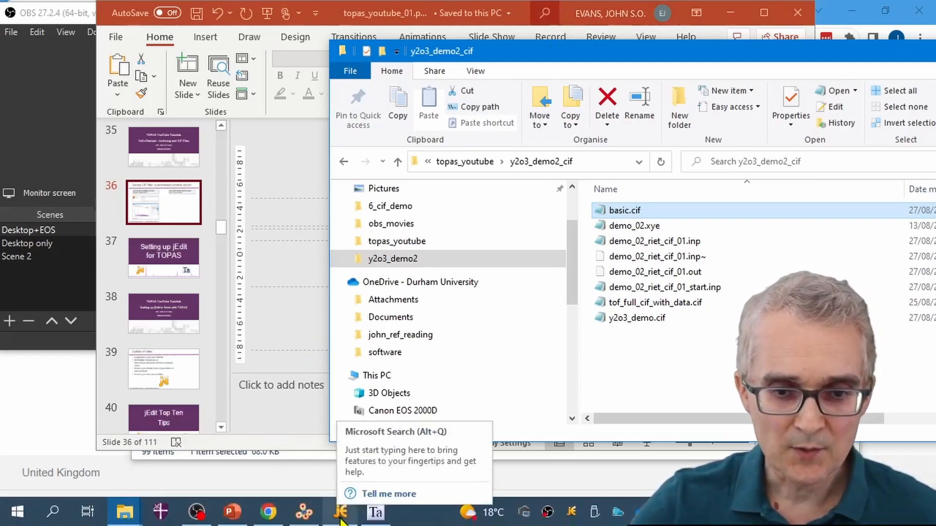
pyautogui.click(268, 512)
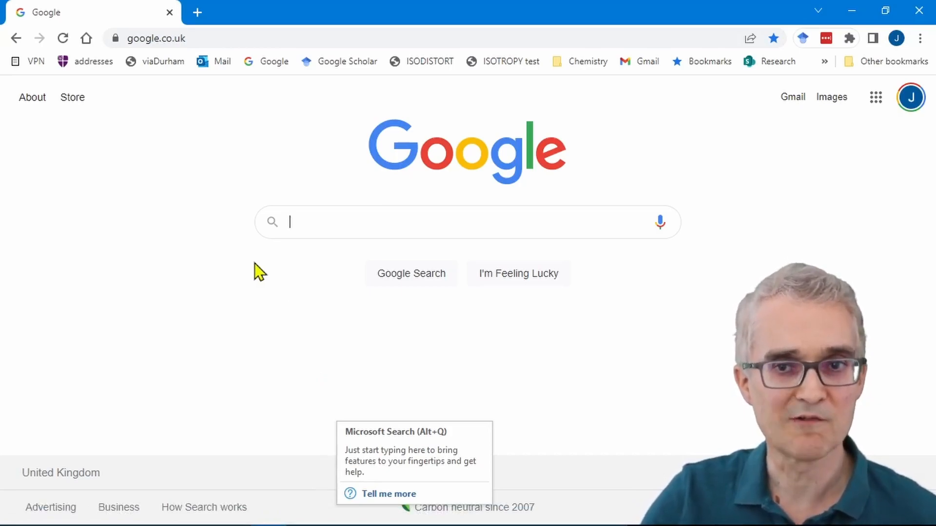
pyautogui.click(308, 222)
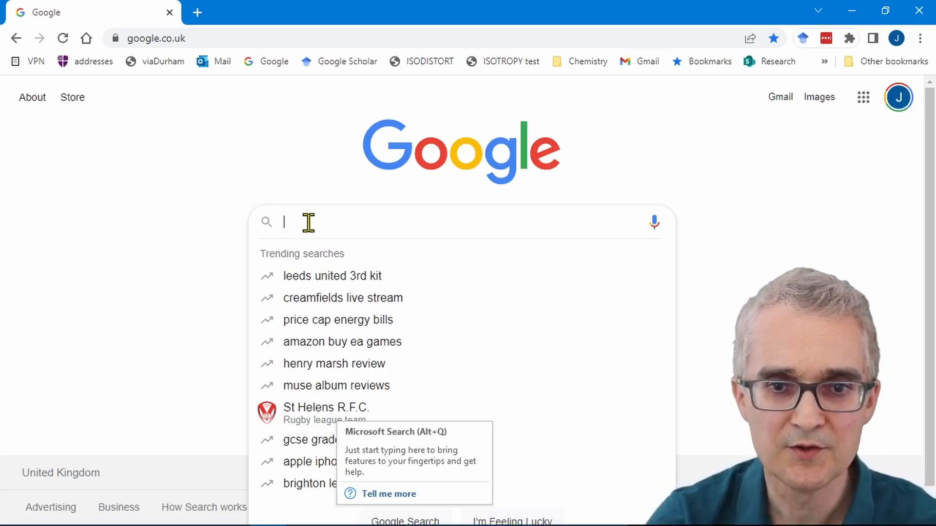
pyautogui.write('to')
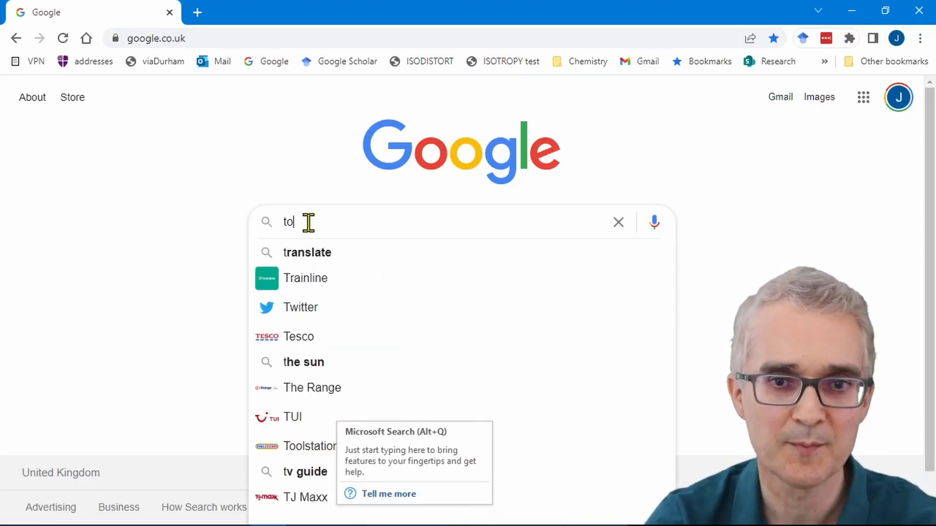
pyautogui.write('pas wiki cif')
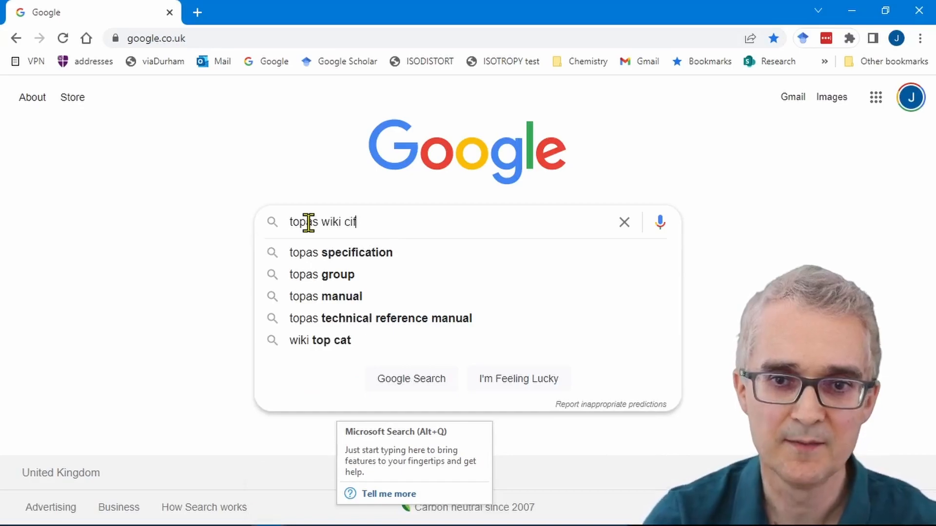
pyautogui.press('Return')
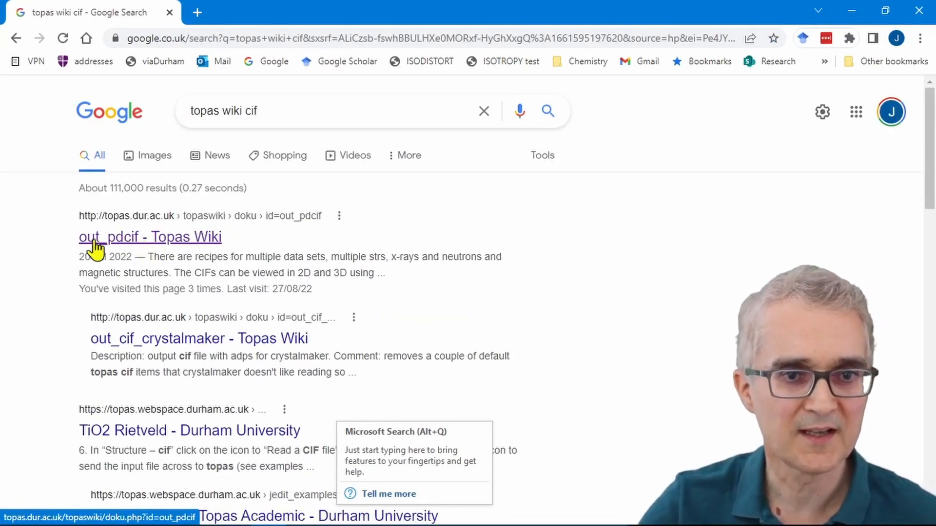
pyautogui.click(137, 239)
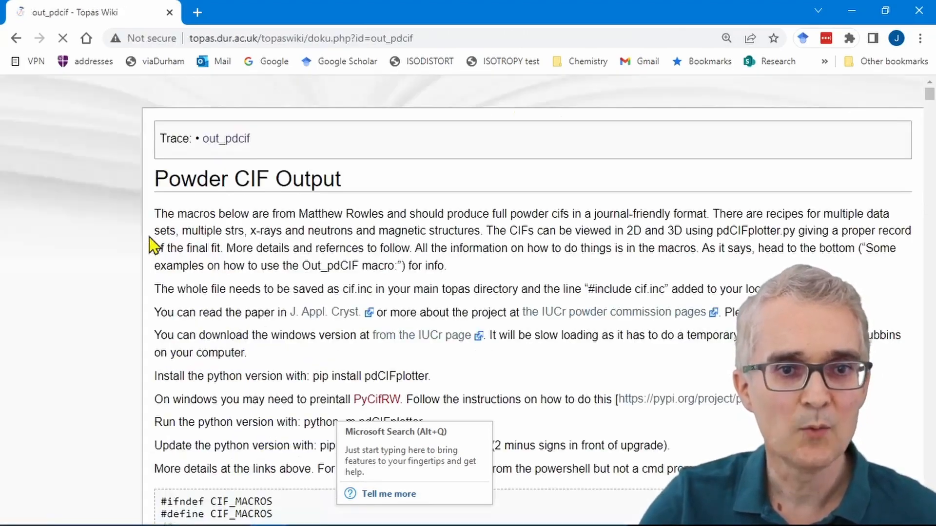
# Step: Read the Powder CIF Output instructions, highlight the two opening CIF_MACROS lines of the code, and minimise the browser
pyautogui.scroll(-4, 302, 292)
pyautogui.scroll(-2, 304, 298)
pyautogui.moveTo(277, 224); pyautogui.dragTo(163, 215)
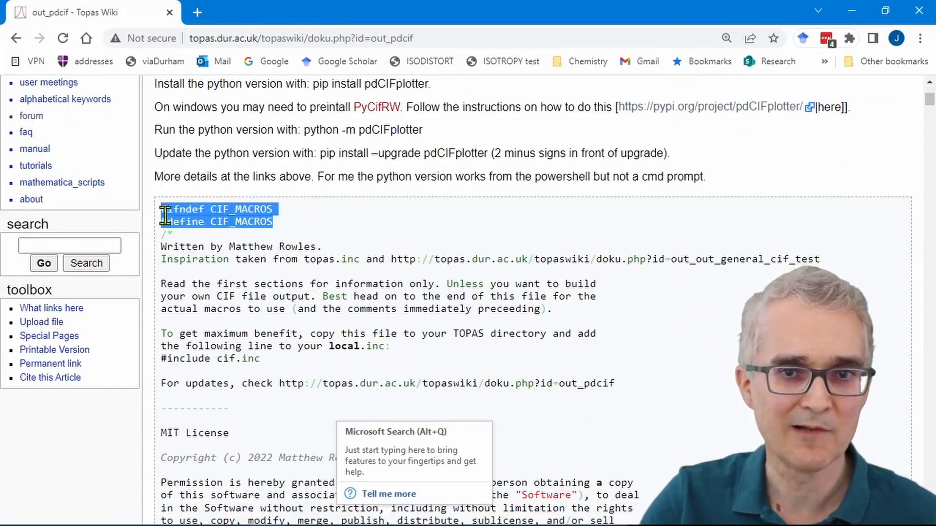
pyautogui.scroll(4, 219, 224)
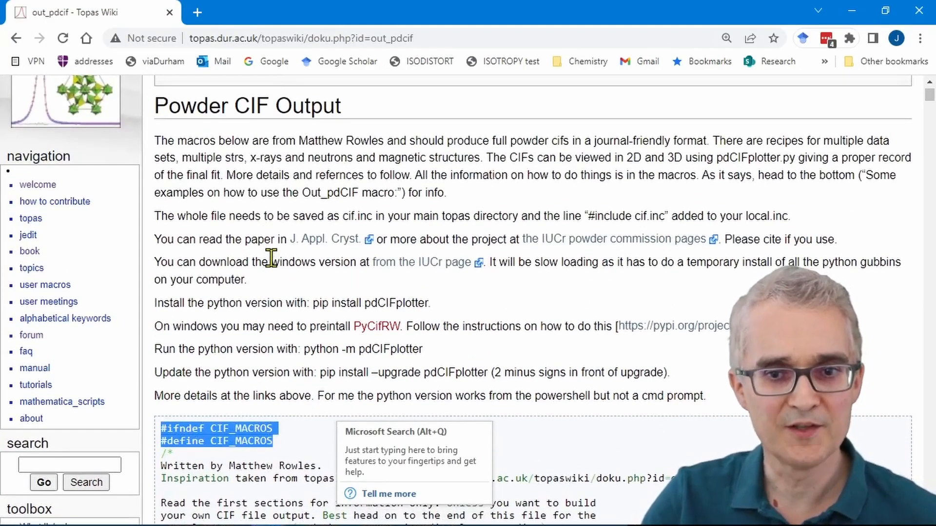
pyautogui.click(365, 354)
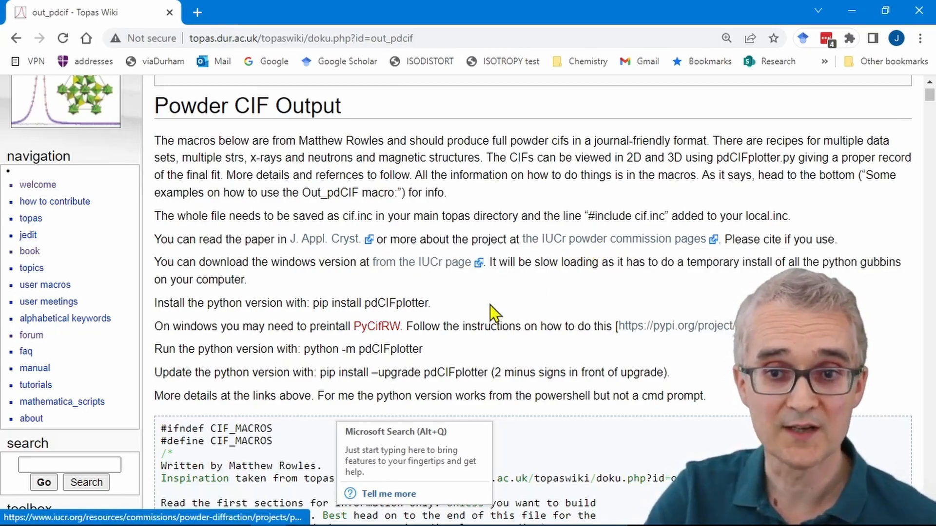
pyautogui.click(853, 10)
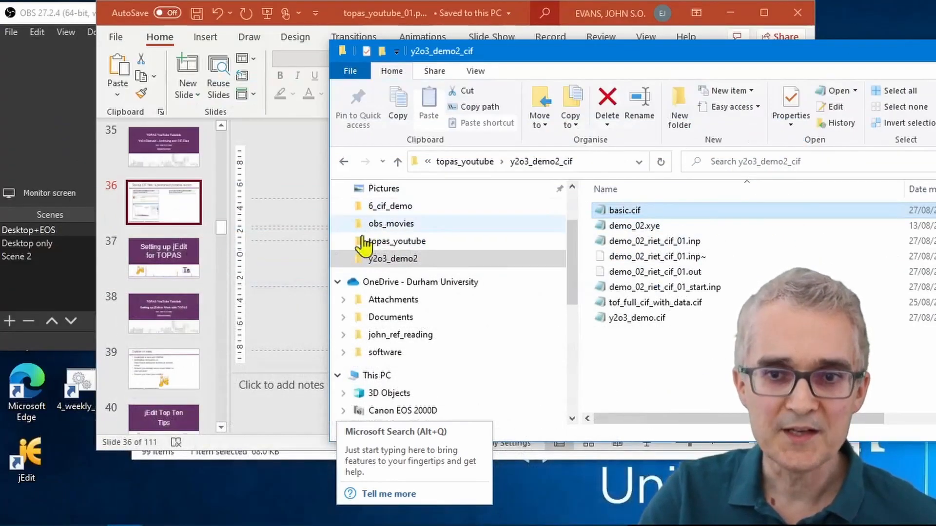
# Step: Switch to jEdit, collapse the TOPAS_v7_Menus tree and expand TOPAS_Durham_Menus down to its Help/General/Links entries
pyautogui.click(342, 512)
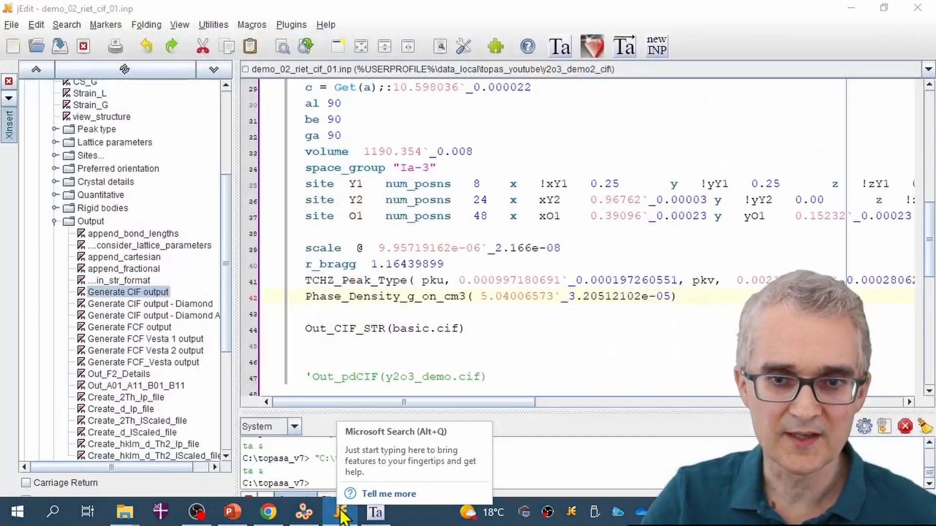
pyautogui.click(639, 346)
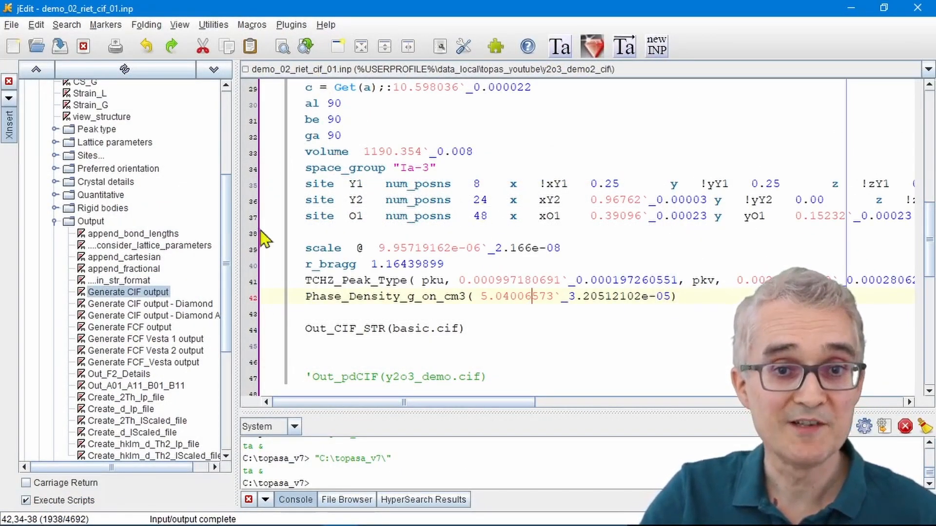
pyautogui.moveTo(227, 251); pyautogui.dragTo(229, 156)
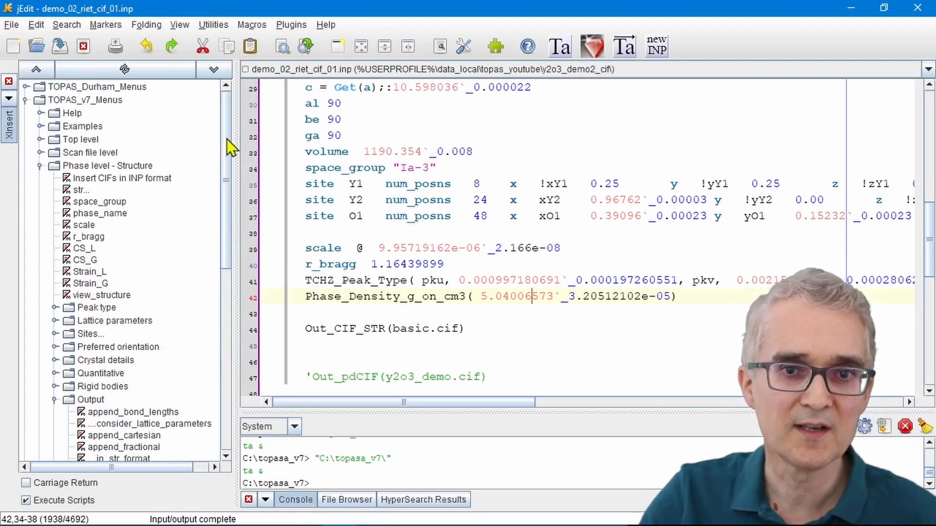
pyautogui.click(25, 100)
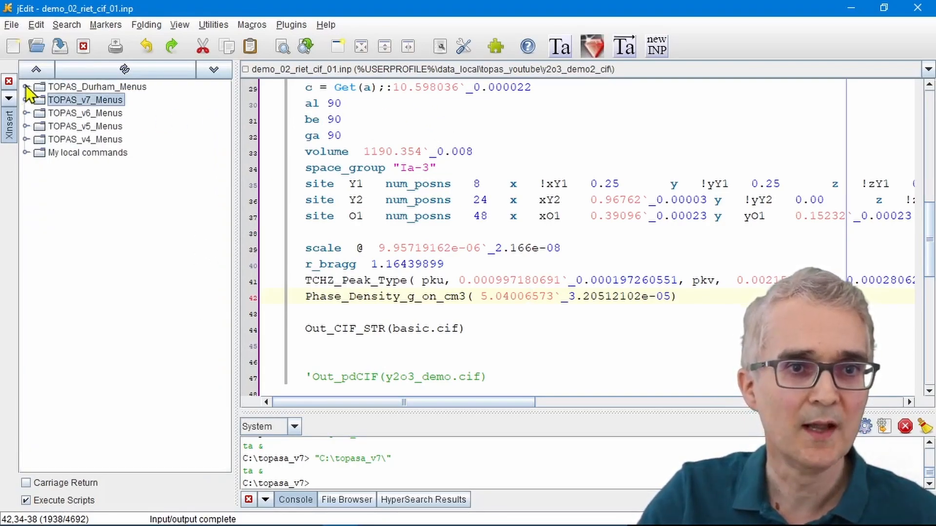
pyautogui.click(26, 88)
pyautogui.click(40, 101)
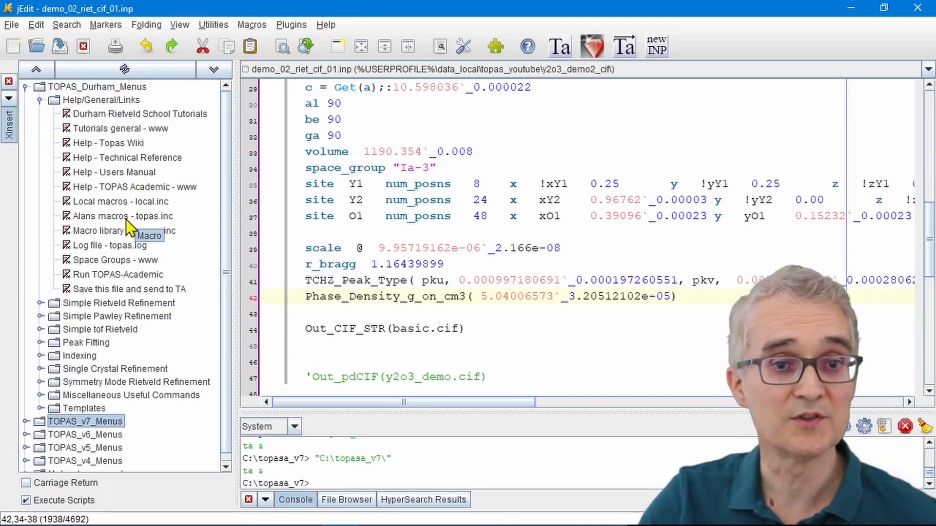
# Step: Open Alan's macro file topas.inc and look through its standard macro definitions
pyautogui.click(150, 217)
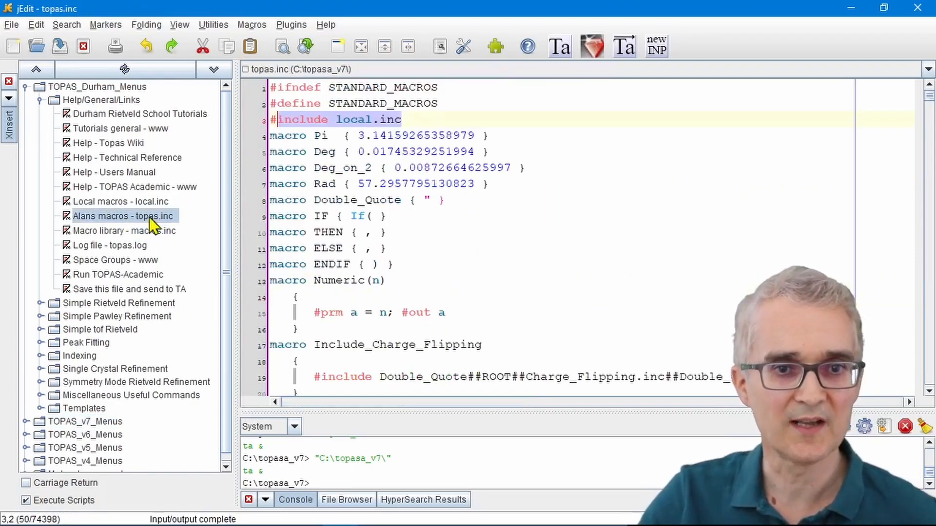
pyautogui.scroll(-2, 360, 214)
pyautogui.scroll(-3, 361, 215)
pyautogui.scroll(1, 361, 215)
pyautogui.scroll(-7, 361, 215)
pyautogui.scroll(-2, 361, 213)
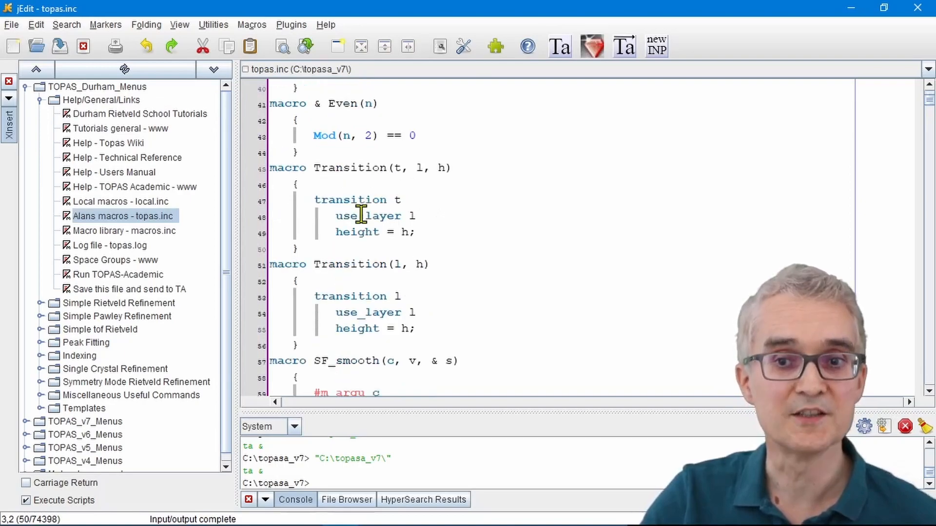
pyautogui.scroll(6, 361, 215)
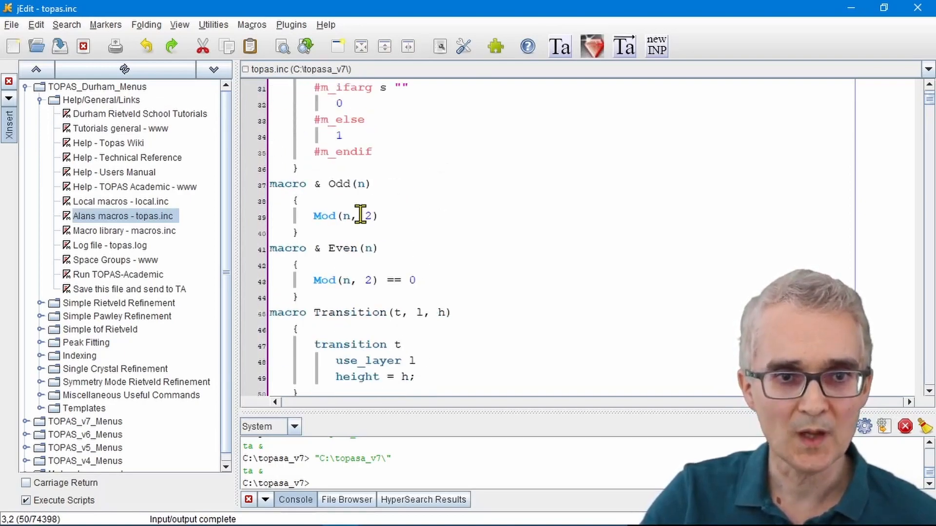
# Step: Open the local macros file local.inc and view the include statements at its start
pyautogui.click(97, 203)
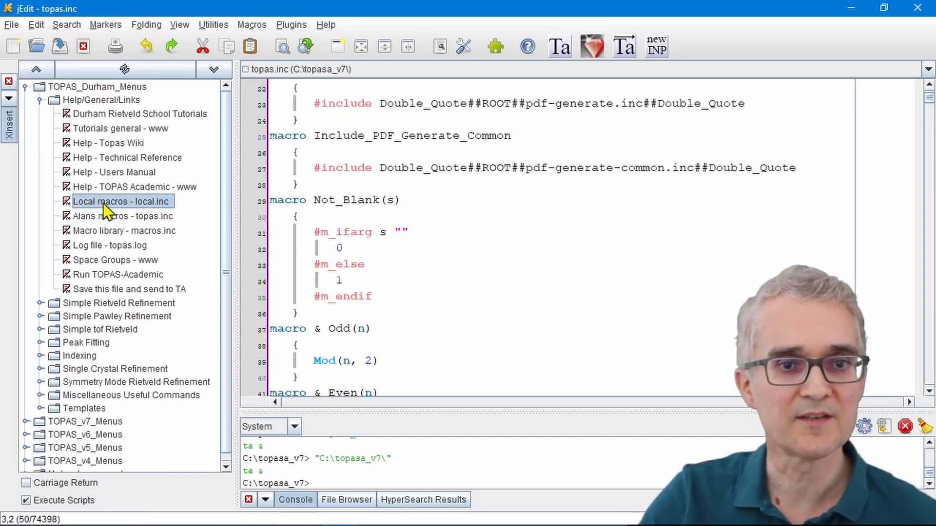
pyautogui.doubleClick(103, 205)
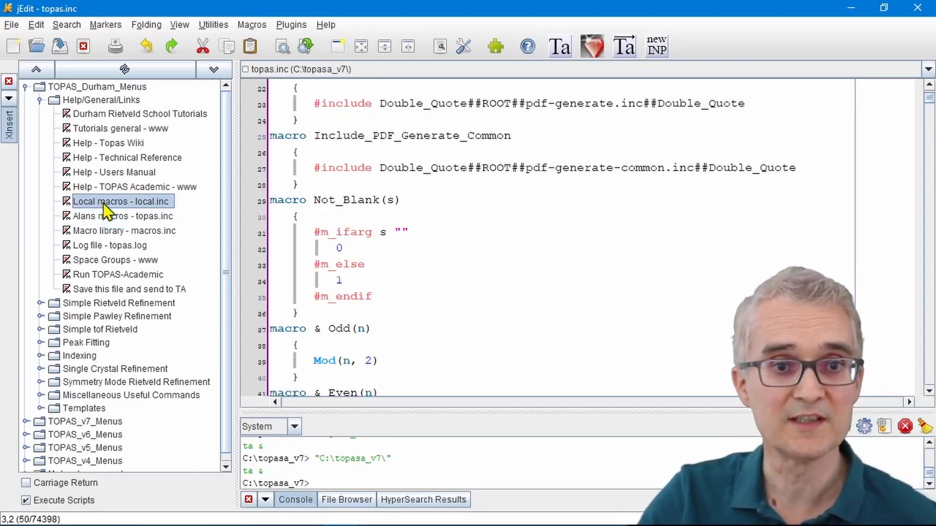
pyautogui.click(363, 215)
pyautogui.scroll(-2, 364, 215)
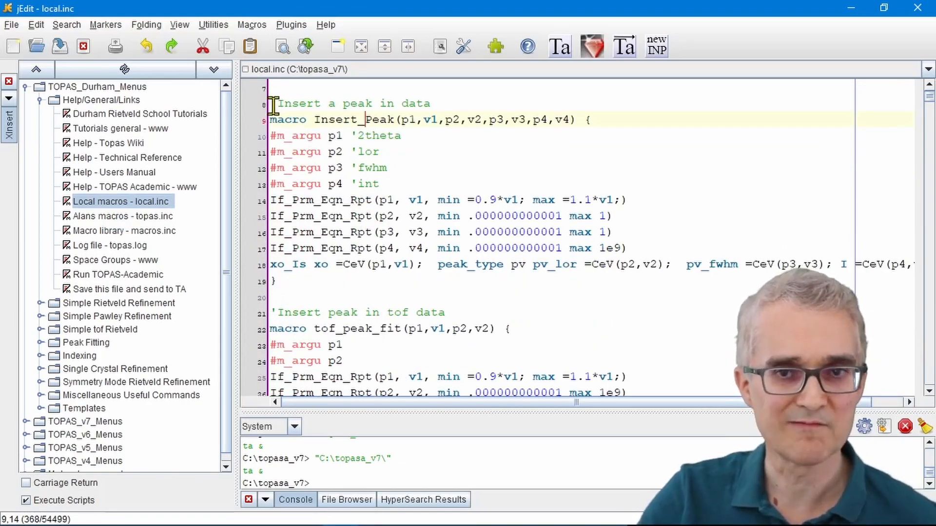
pyautogui.scroll(2, 366, 232)
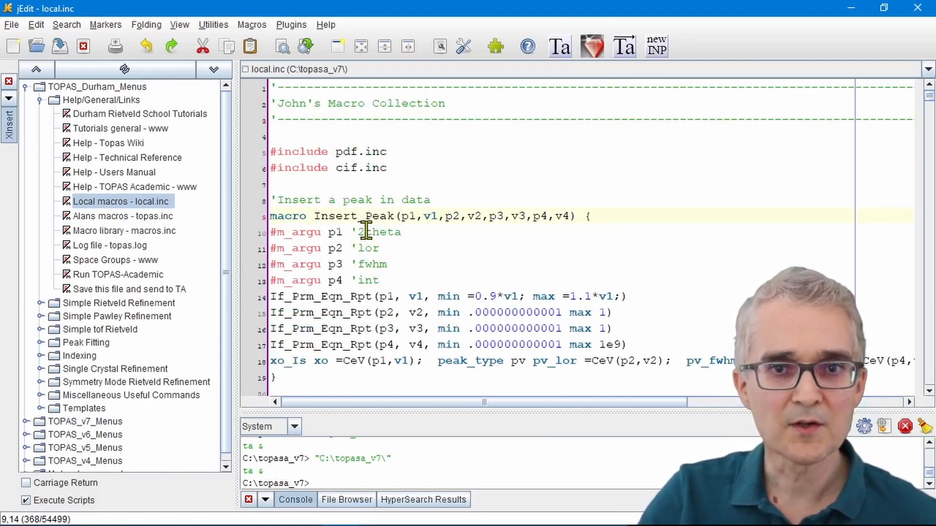
# Step: Highlight the #include pdf.inc and #include cif.inc lines in local.inc, finishing with only the cif.inc file name selected
pyautogui.click(403, 167)
pyautogui.keyDown('shift'); pyautogui.click(271, 157); pyautogui.keyUp('shift')
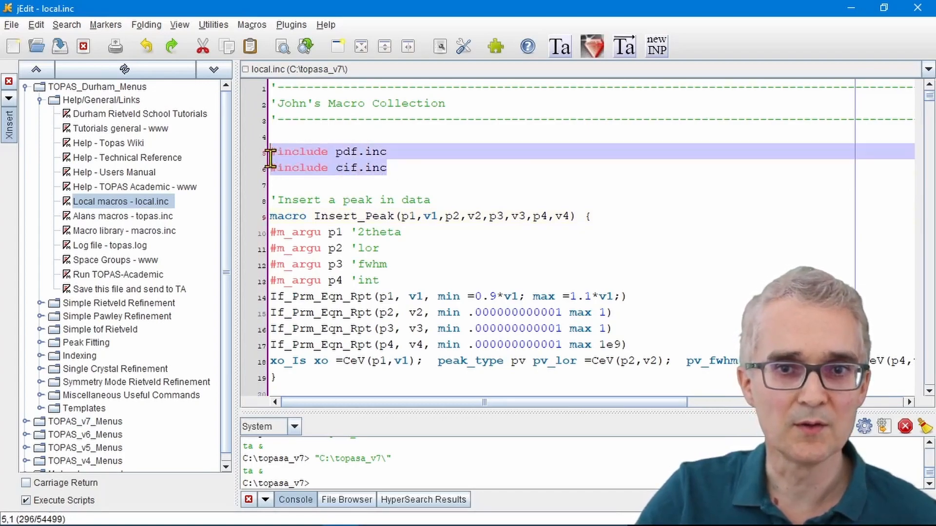
pyautogui.click(327, 173)
pyautogui.click(272, 152)
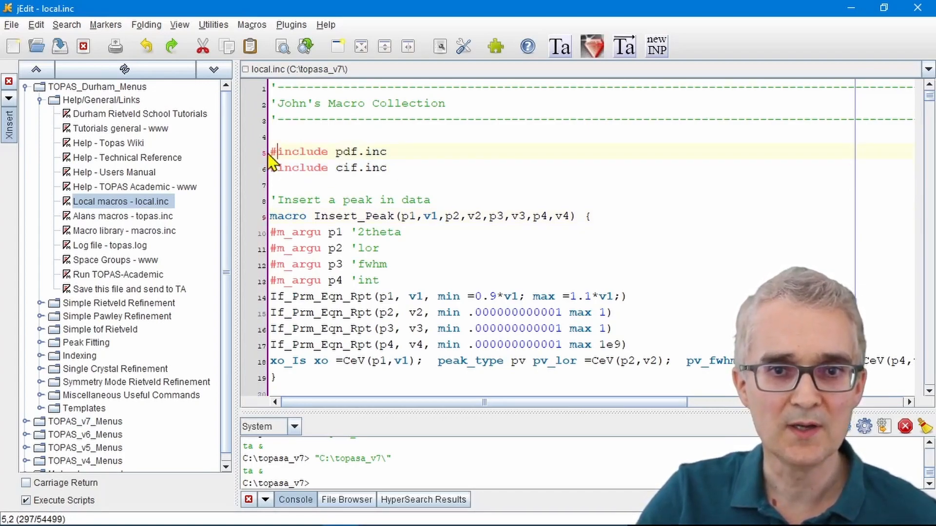
pyautogui.moveTo(273, 152); pyautogui.dragTo(395, 152)
pyautogui.moveTo(389, 167); pyautogui.dragTo(270, 168)
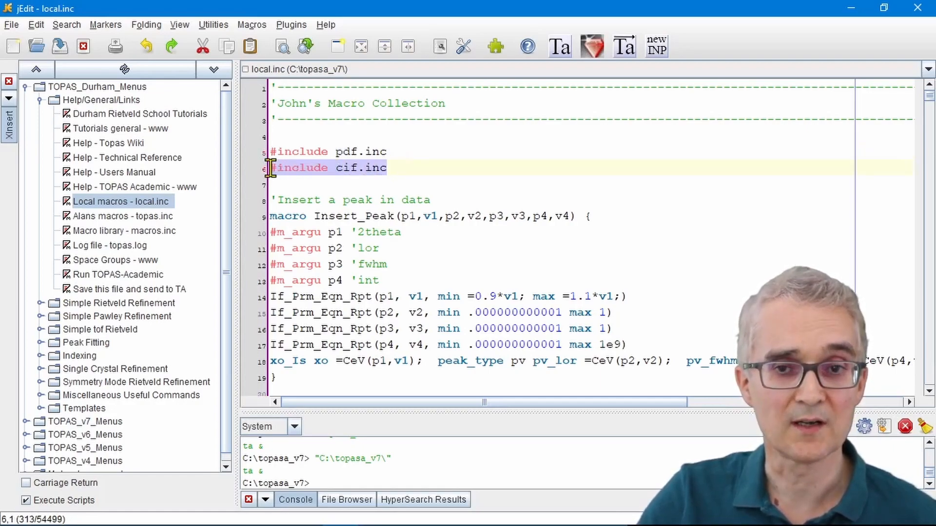
pyautogui.click(339, 168)
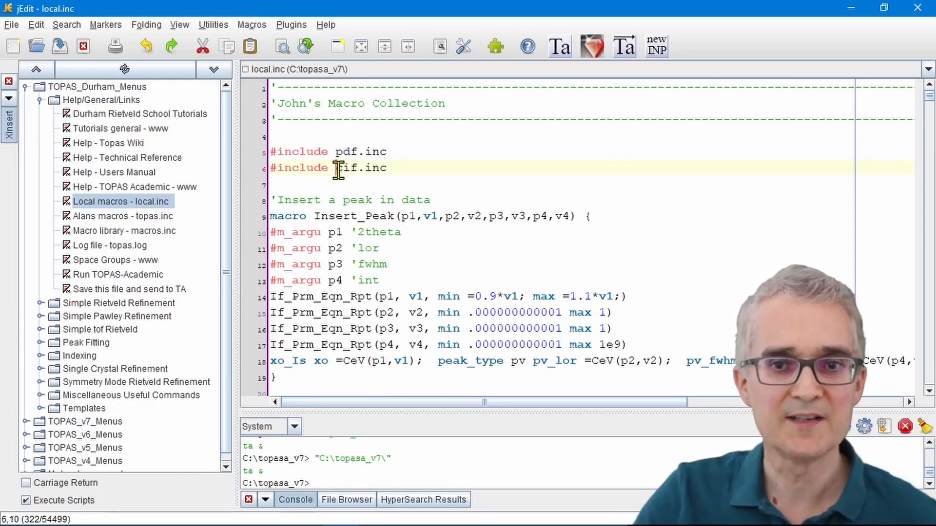
pyautogui.moveTo(339, 168); pyautogui.dragTo(391, 168)
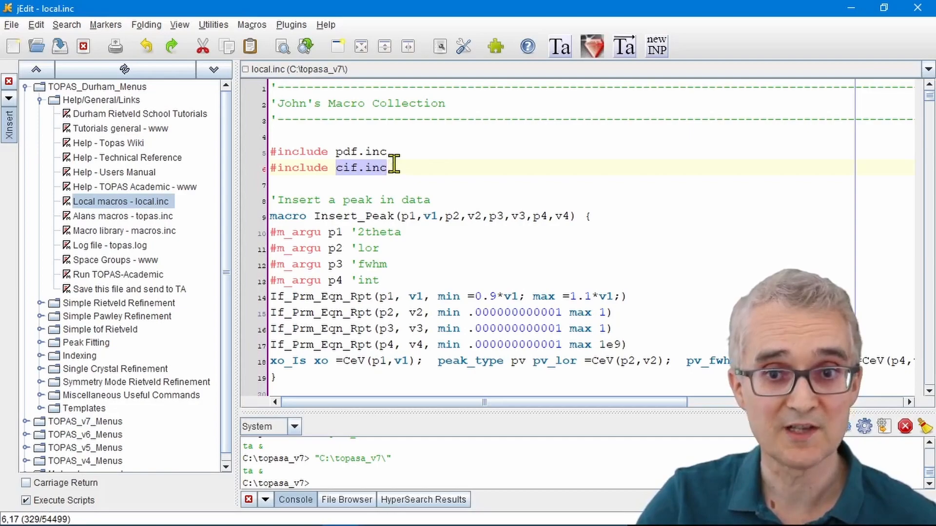
# Step: Switch to the topasa_v7 folder in File Explorer, locate cif.inc, and open it in jEdit to view its helper macros
pyautogui.moveTo(343, 524)
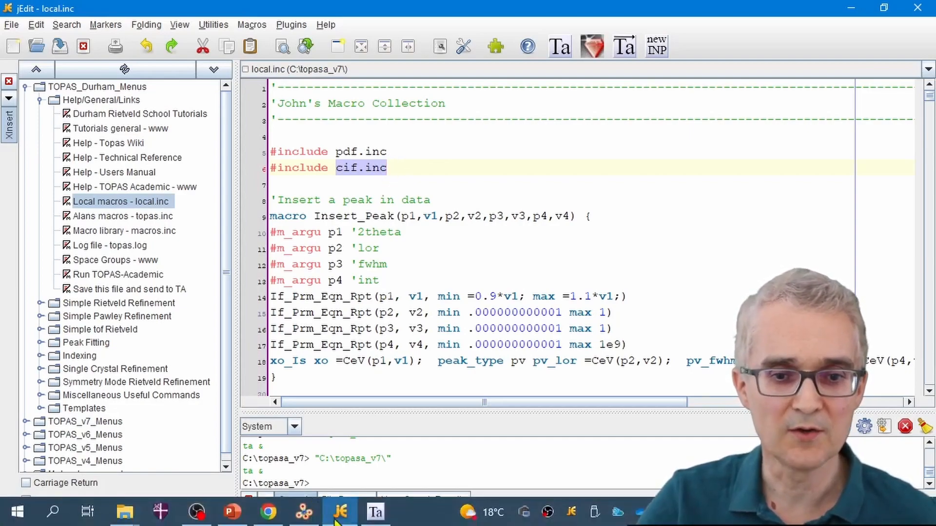
pyautogui.moveTo(125, 513)
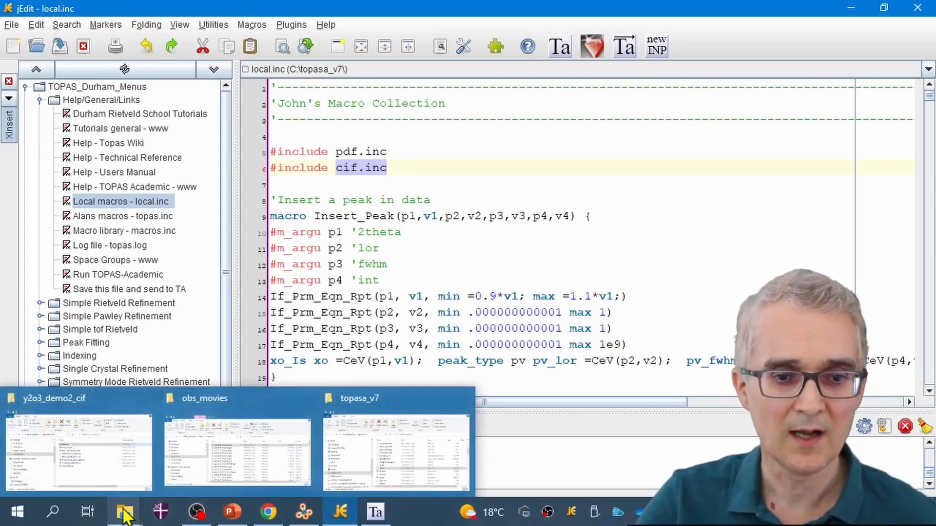
pyautogui.click(388, 461)
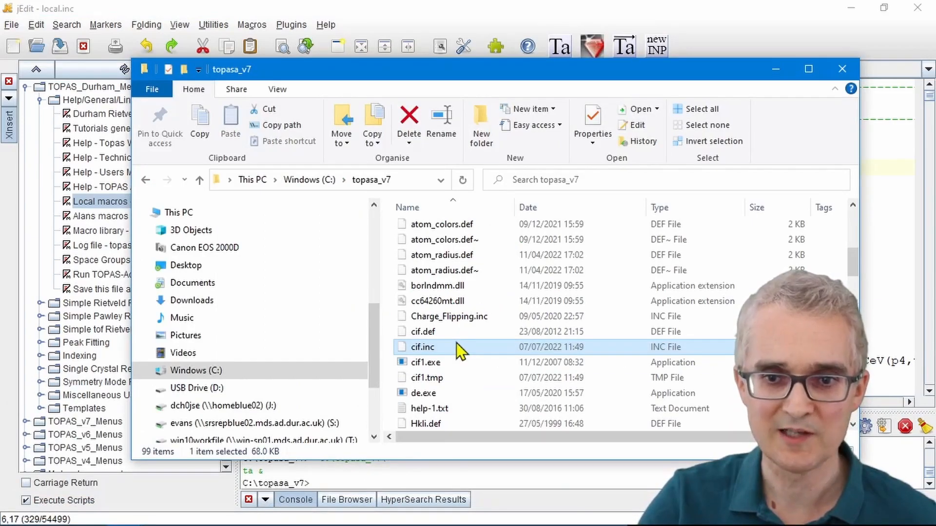
pyautogui.scroll(-1, 456, 343)
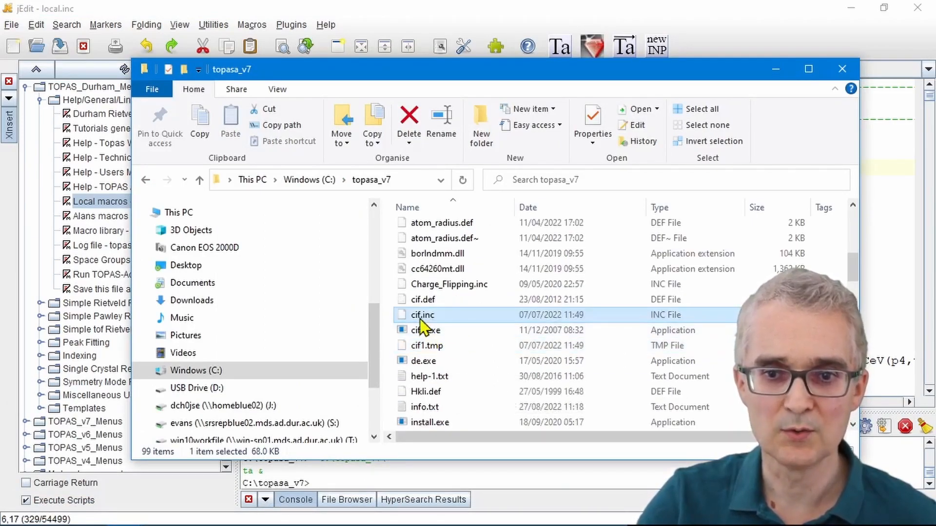
pyautogui.click(421, 320)
pyautogui.click(458, 335)
pyautogui.click(413, 316)
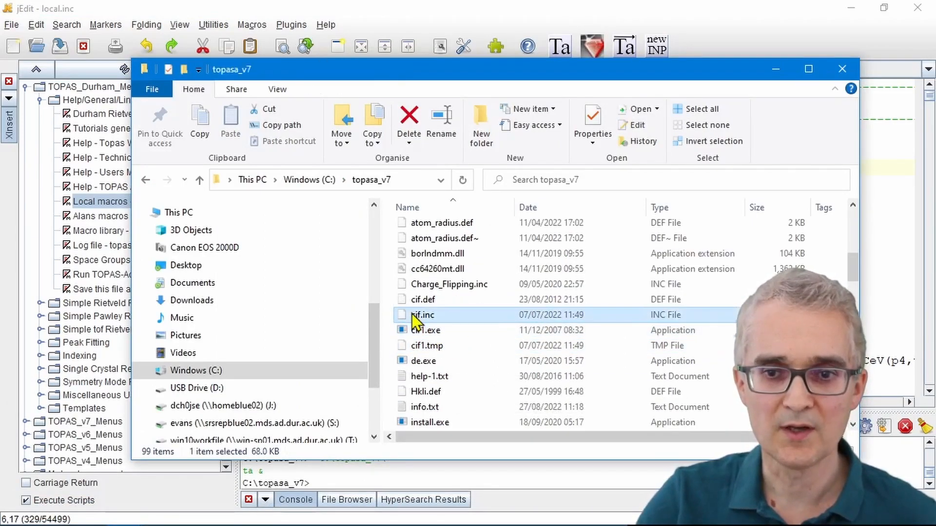
pyautogui.rightClick(412, 316)
pyautogui.click(265, 89)
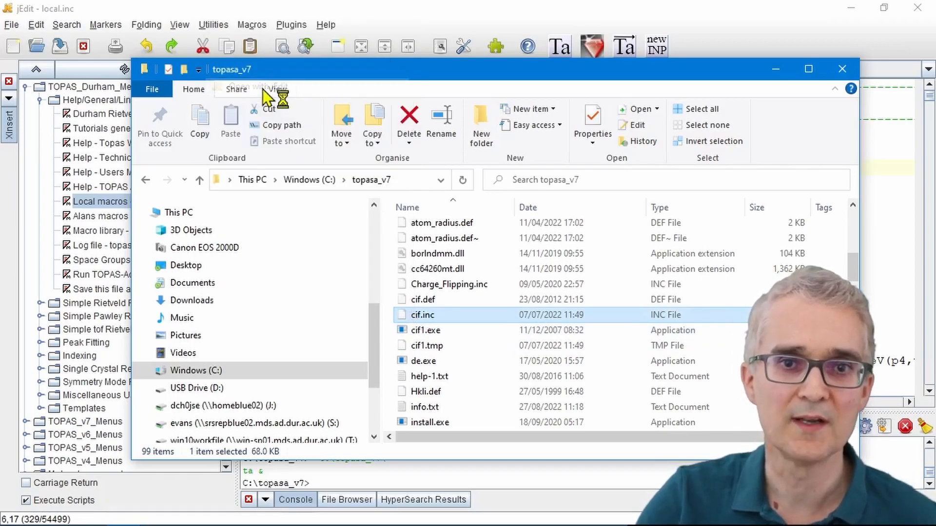
pyautogui.click(380, 140)
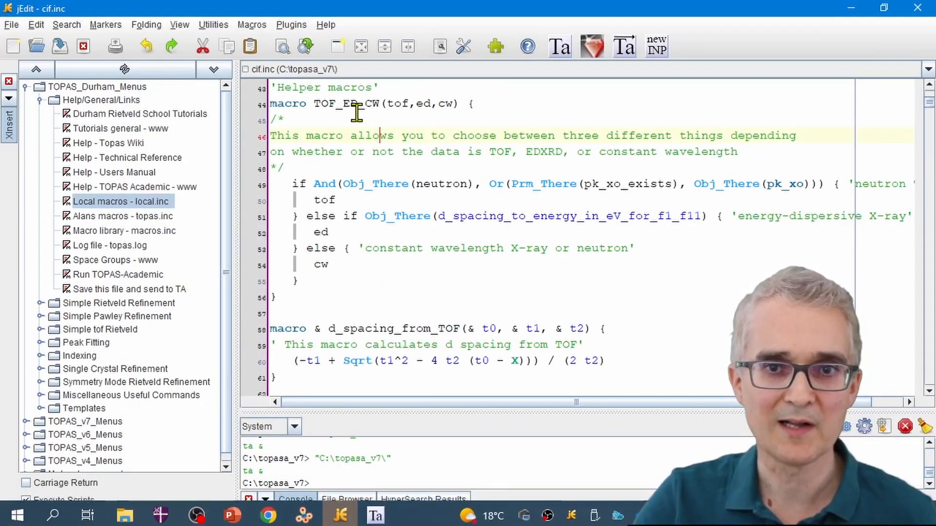
# Step: Look further through the cif.inc macros and close the cif.inc, local.inc and topas.inc files
pyautogui.scroll(-10, 357, 113)
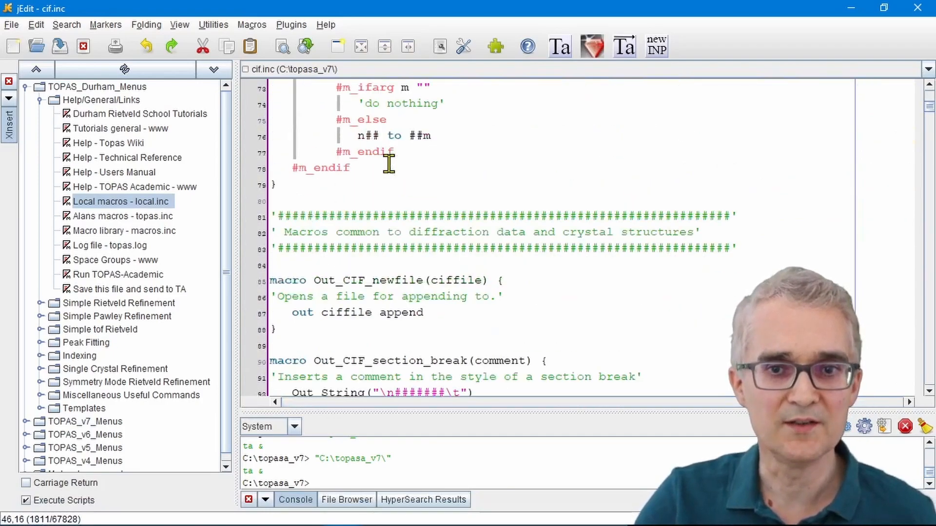
pyautogui.scroll(-15, 388, 163)
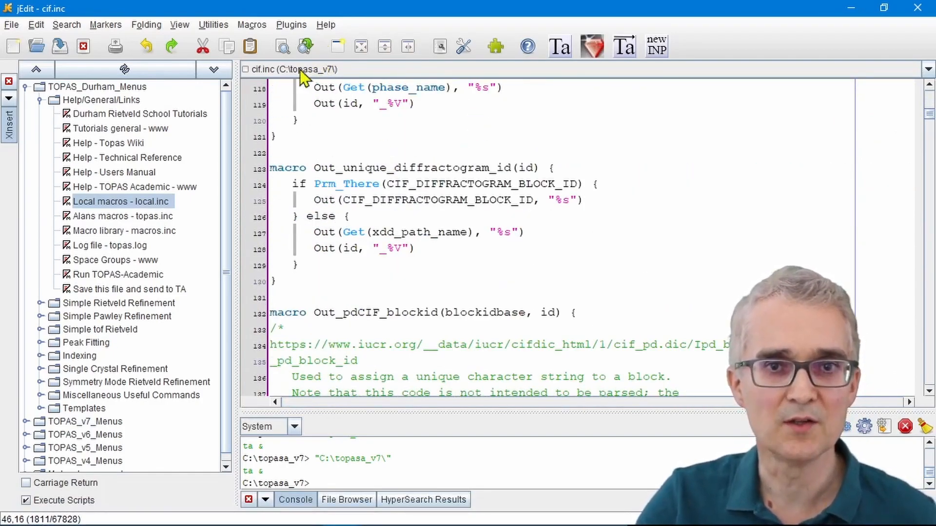
pyautogui.click(84, 47)
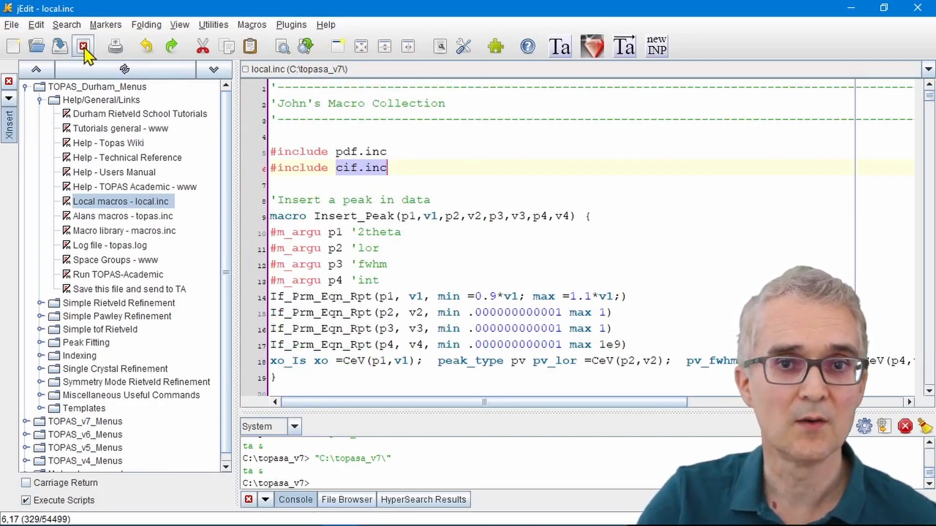
pyautogui.click(83, 47)
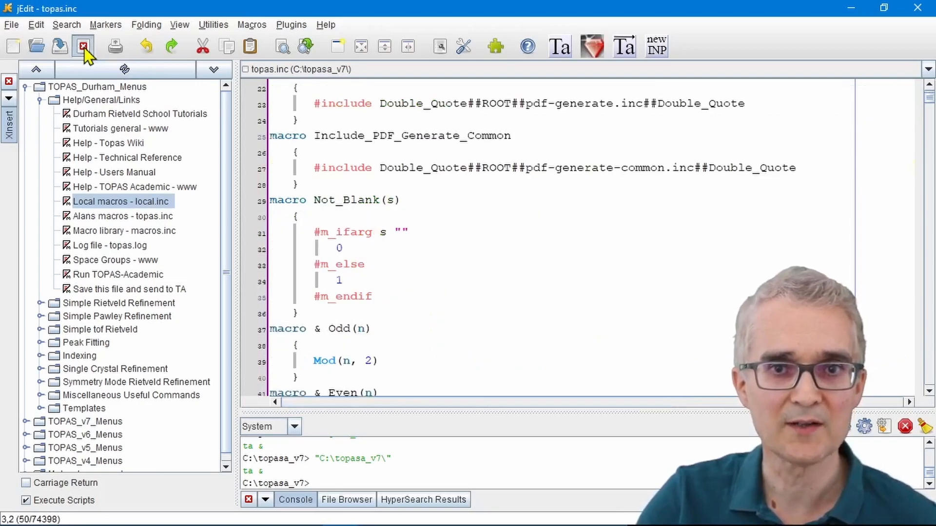
pyautogui.click(84, 47)
# Step: Uncomment the local !CIF_ID 1 line under xdd demo_02.xye in demo_02_riet_cif_01.inp and highlight its parameter
pyautogui.scroll(7, 477, 210)
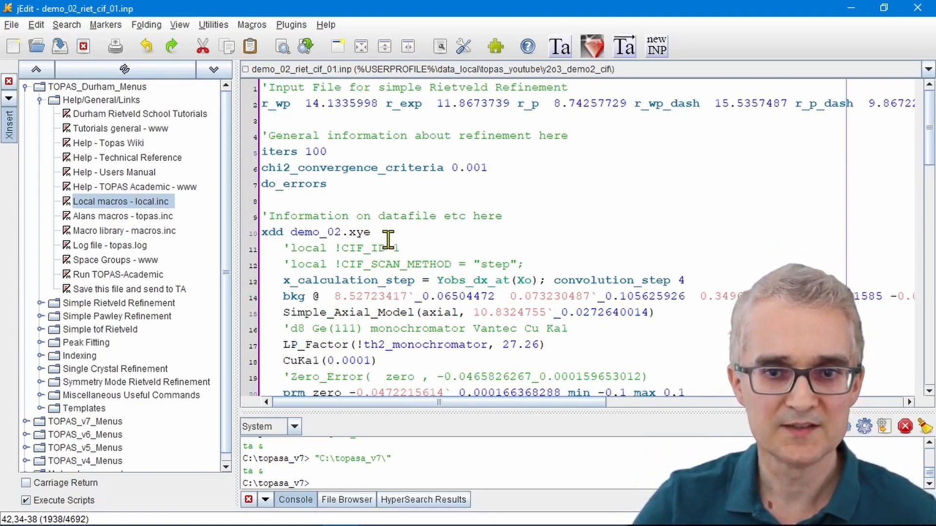
pyautogui.moveTo(264, 232); pyautogui.dragTo(266, 280)
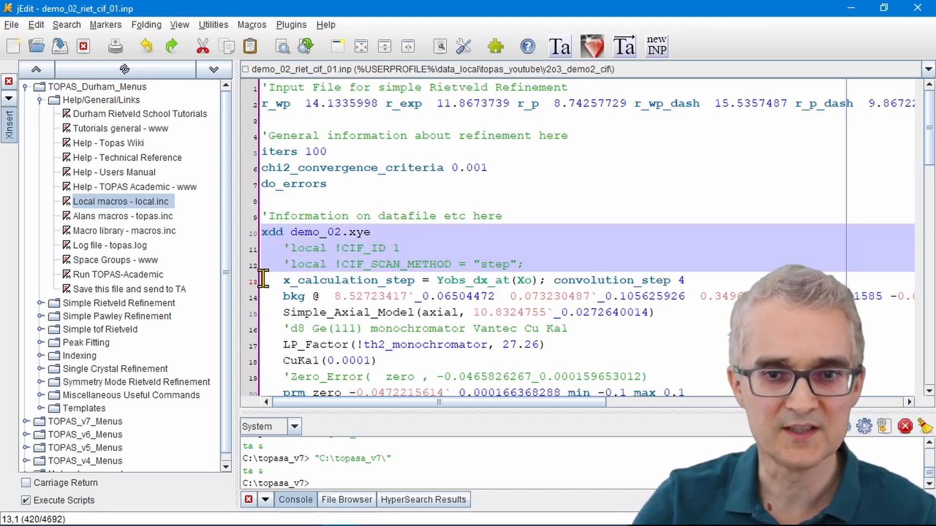
pyautogui.click(292, 249)
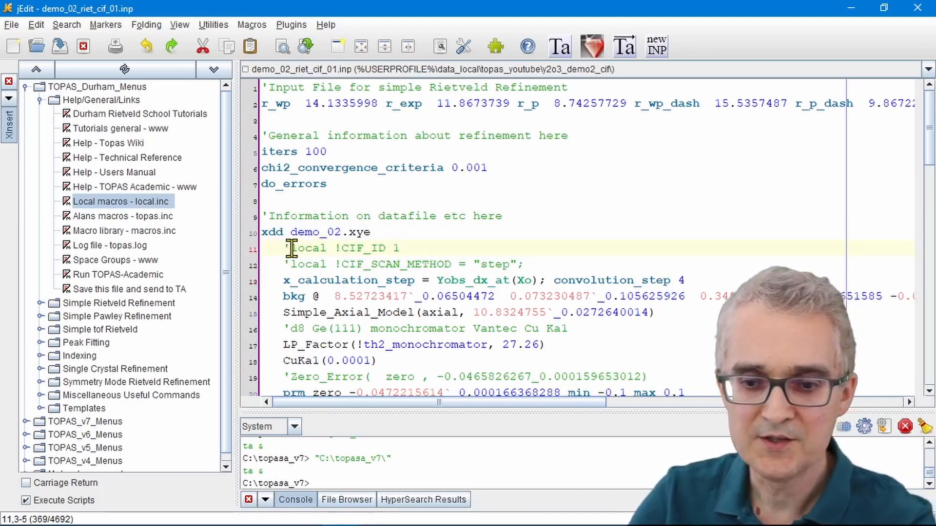
pyautogui.press('BackSpace')
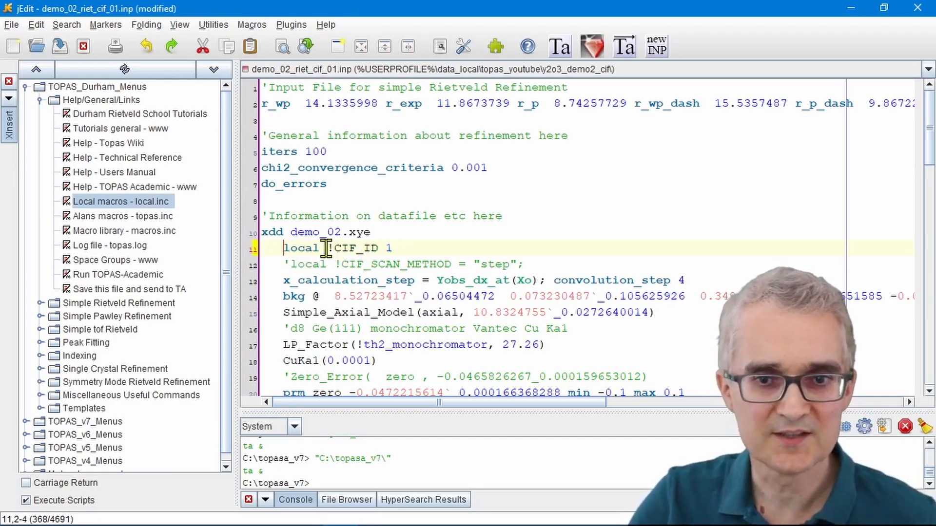
pyautogui.moveTo(326, 249); pyautogui.dragTo(406, 248)
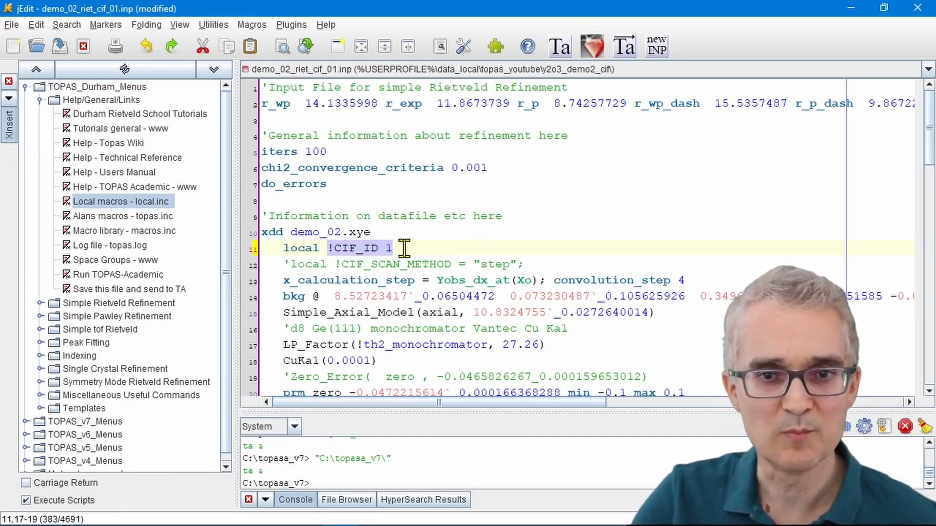
# Step: Uncomment the local !CIF_SCAN_METHOD = "step"; line in the datafile section and highlight the word step
pyautogui.click(290, 264)
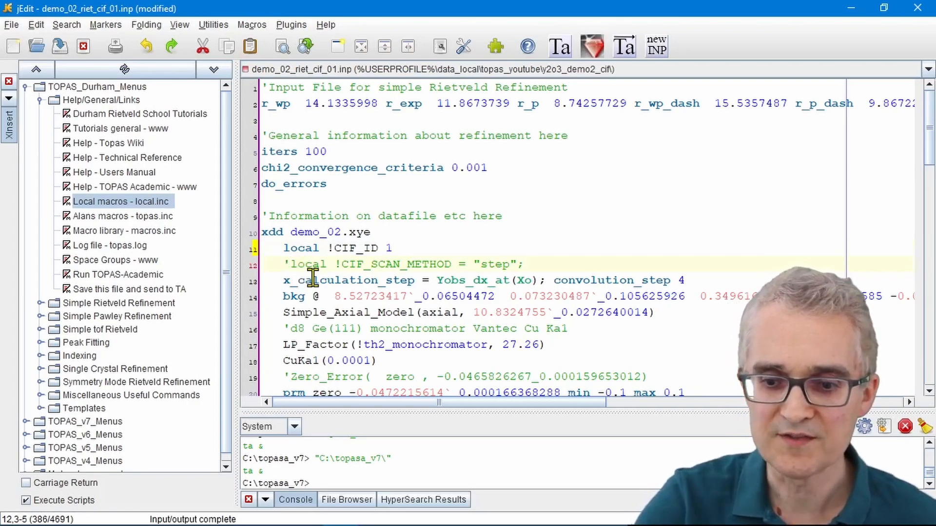
pyautogui.press('BackSpace')
pyautogui.moveTo(262, 264); pyautogui.dragTo(264, 281)
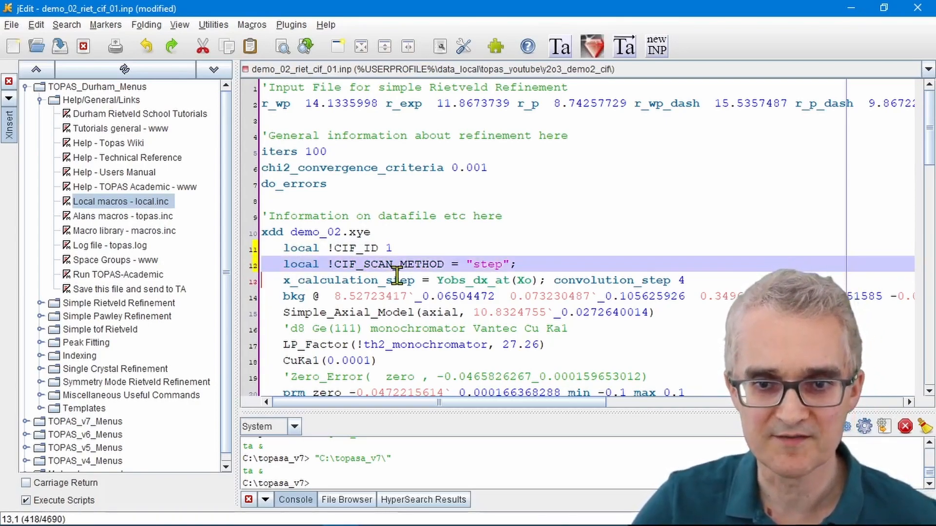
pyautogui.click(375, 278)
pyautogui.moveTo(474, 263); pyautogui.dragTo(505, 264)
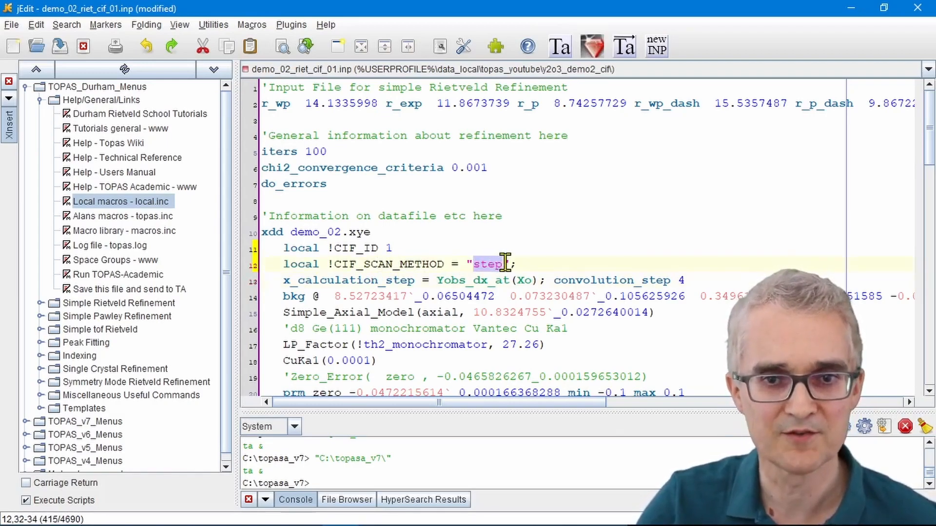
# Step: Uncomment the local !CIF_PHASE_ID 1 line below the Y2O3 phase name in the structure section
pyautogui.scroll(-2, 505, 263)
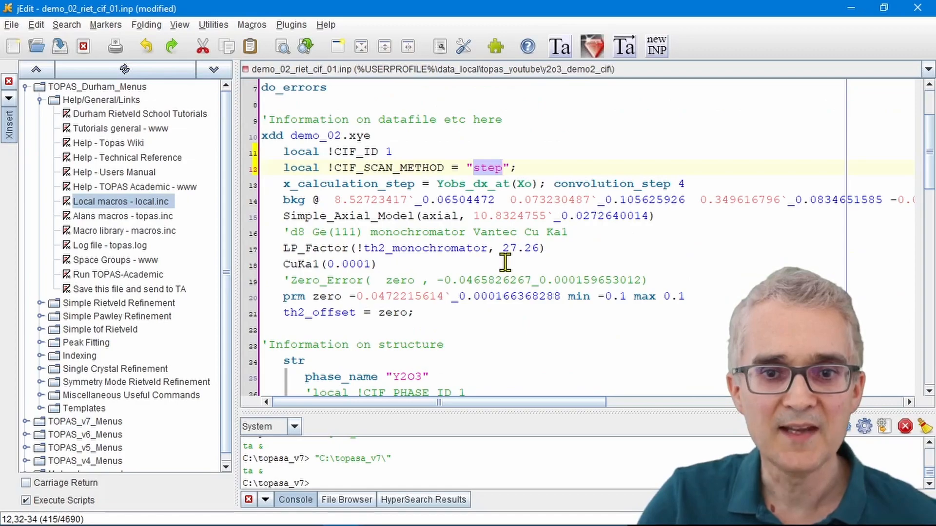
pyautogui.scroll(-4, 505, 263)
pyautogui.scroll(-1, 505, 263)
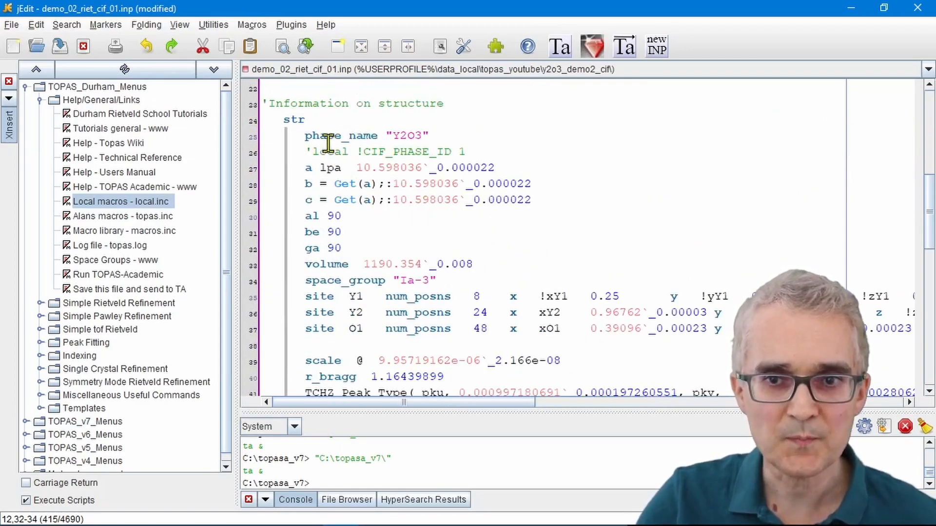
pyautogui.click(313, 151)
pyautogui.press('BackSpace')
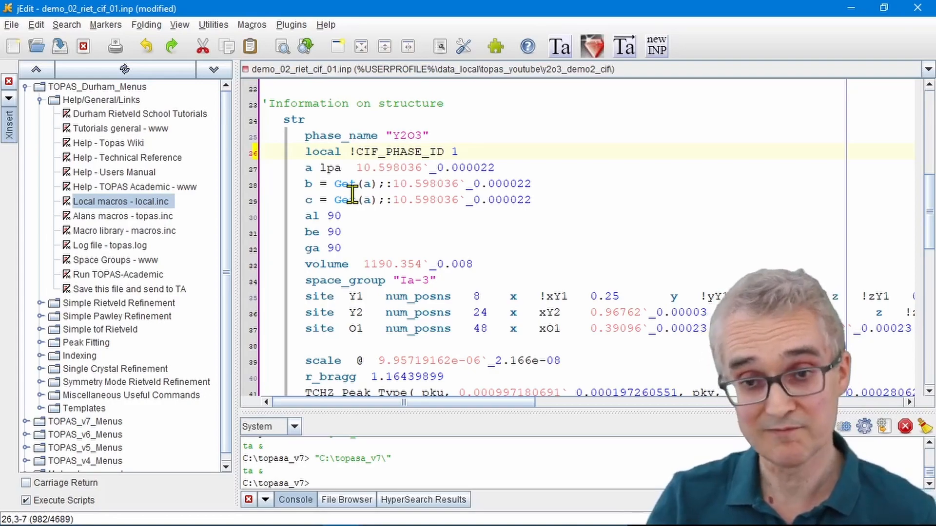
pyautogui.click(453, 152)
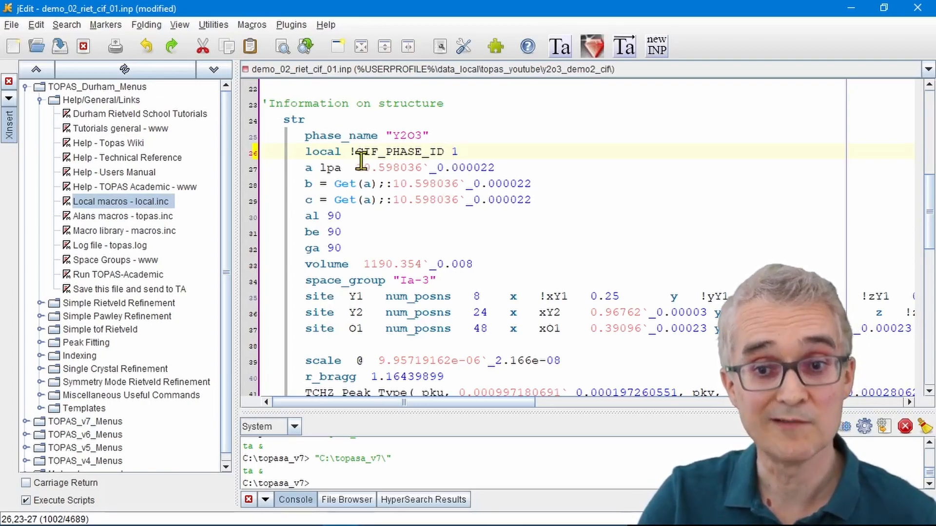
# Step: Uncomment the Out_pdCIF(y2o3_demo.cif) line below Out_CIF_STR and highlight the output file name y2o3_demo.cif
pyautogui.scroll(-1, 403, 199)
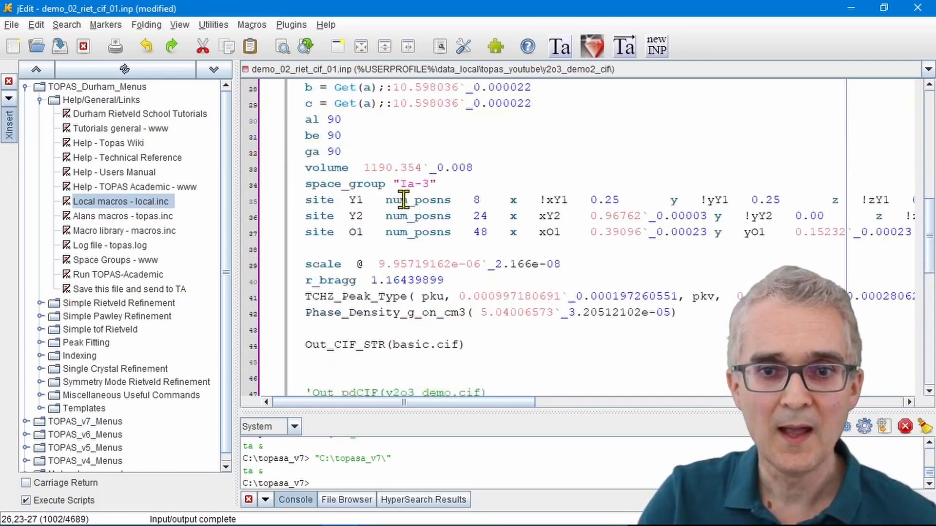
pyautogui.scroll(-5, 404, 199)
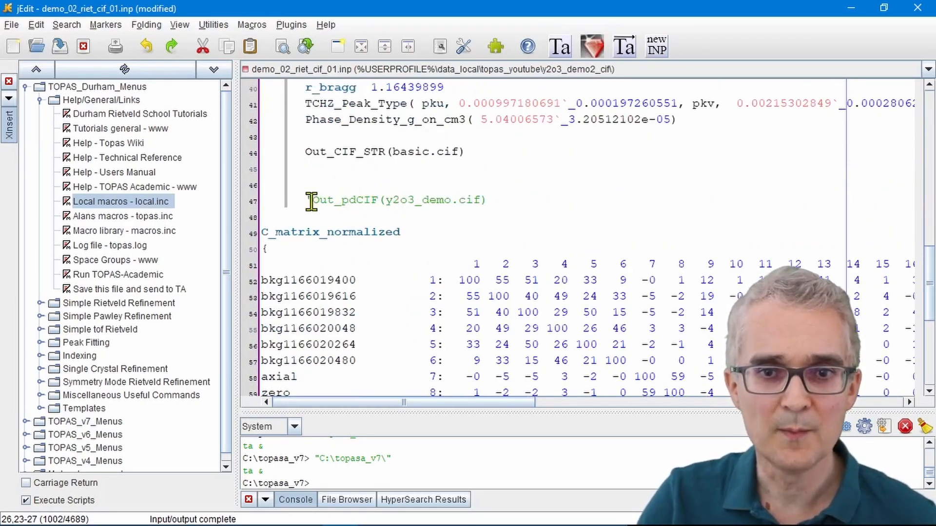
pyautogui.click(311, 201)
pyautogui.write("'")
pyautogui.press('BackSpace')
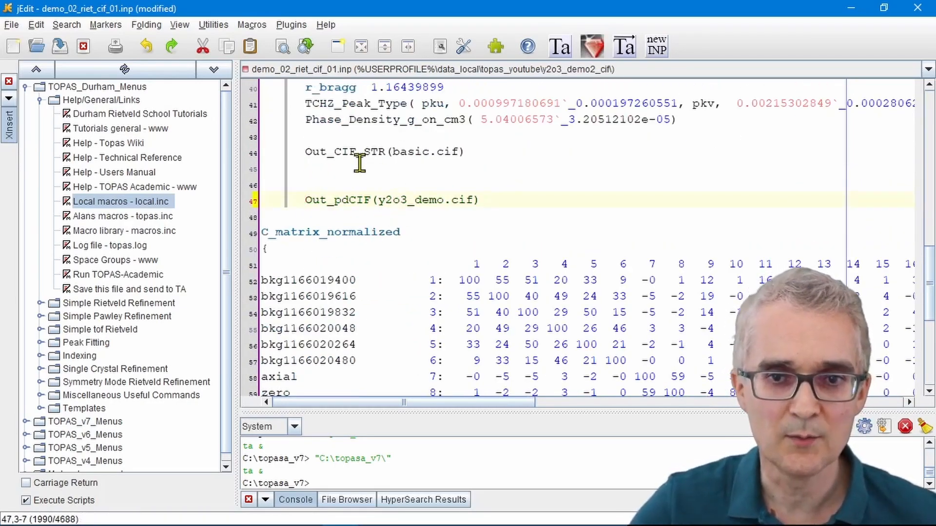
pyautogui.moveTo(307, 205); pyautogui.dragTo(475, 204)
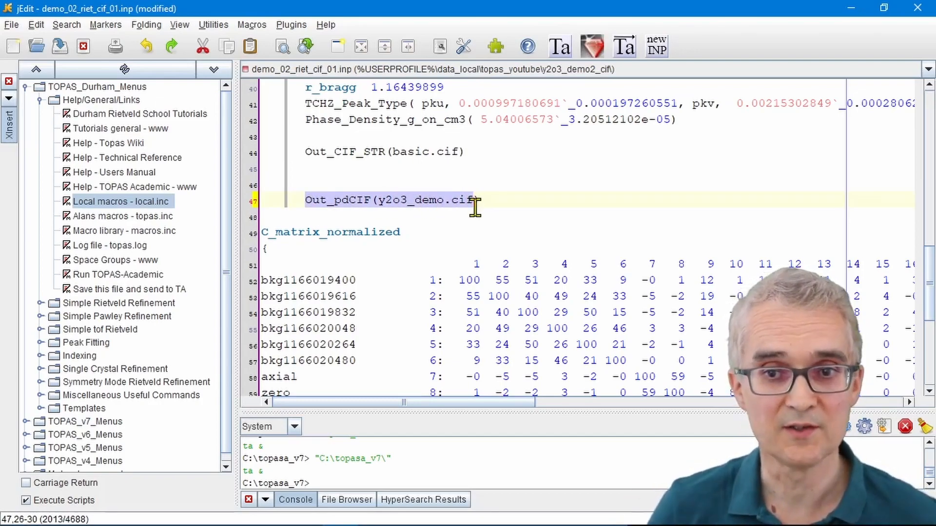
pyautogui.moveTo(379, 203); pyautogui.dragTo(471, 202)
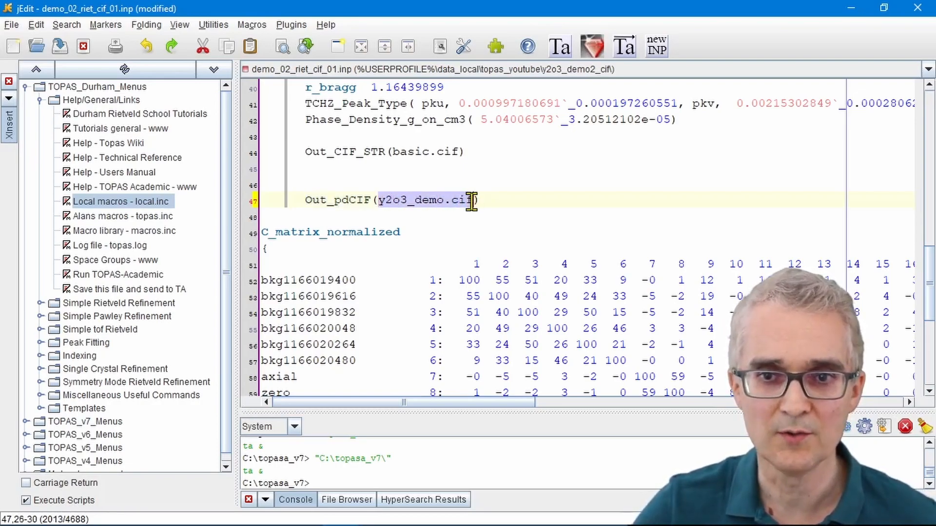
# Step: Save the input file and send it to TOPAS, run the refinement there, and highlight the last y2o3_demo.cif output message
pyautogui.click(626, 48)
pyautogui.click(851, 8)
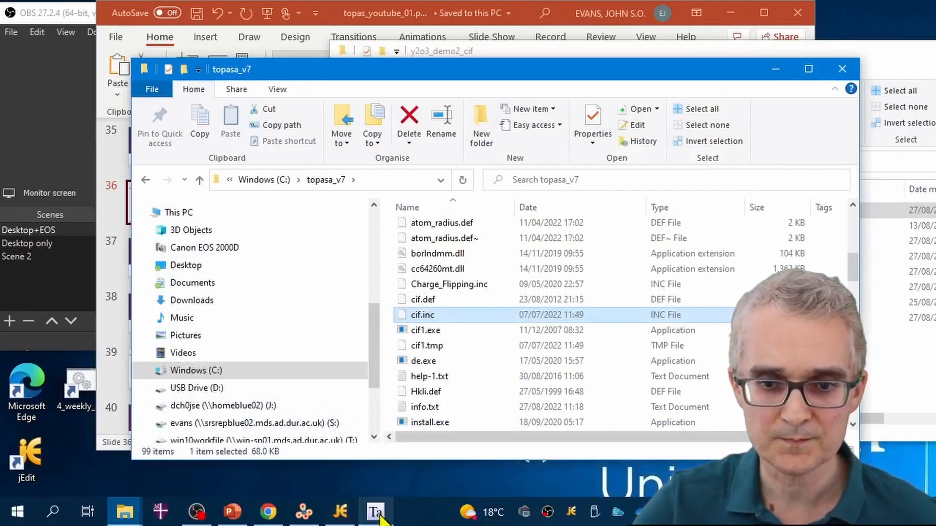
pyautogui.click(376, 512)
pyautogui.click(551, 71)
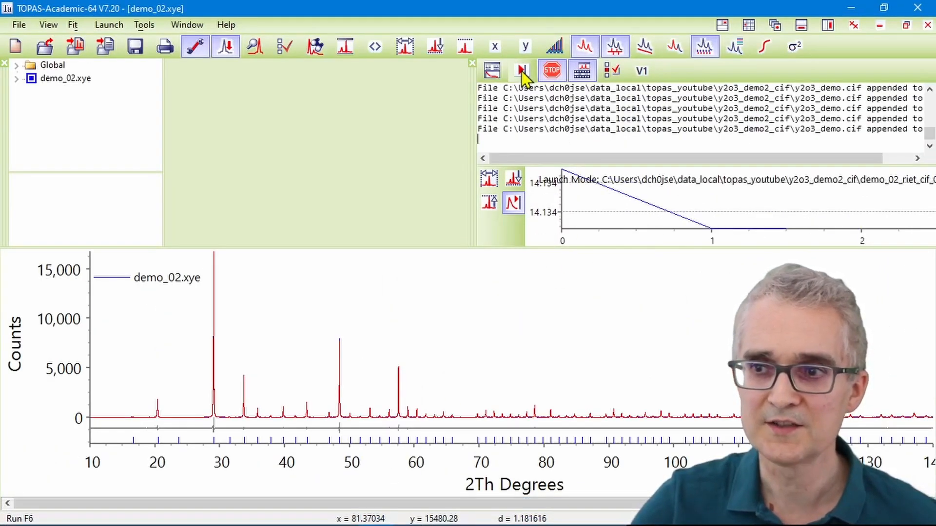
pyautogui.click(446, 328)
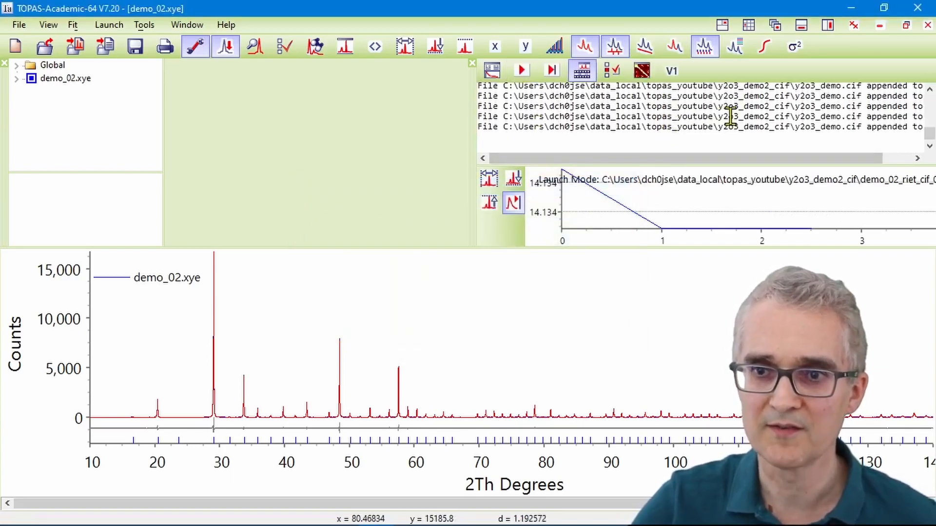
pyautogui.moveTo(923, 128); pyautogui.dragTo(744, 132)
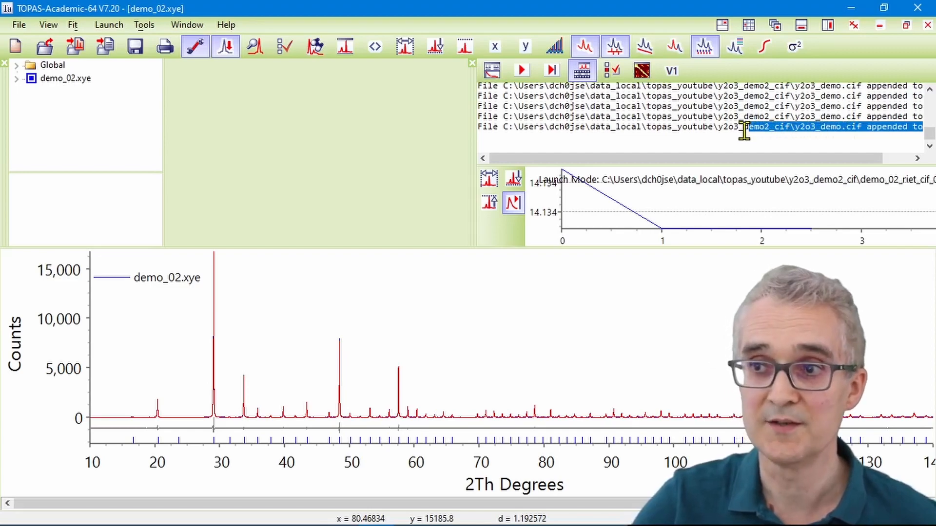
# Step: Switch to the y2o3_demo2_cif folder in File Explorer and open y2o3_demo.cif in Notepad
pyautogui.click(851, 8)
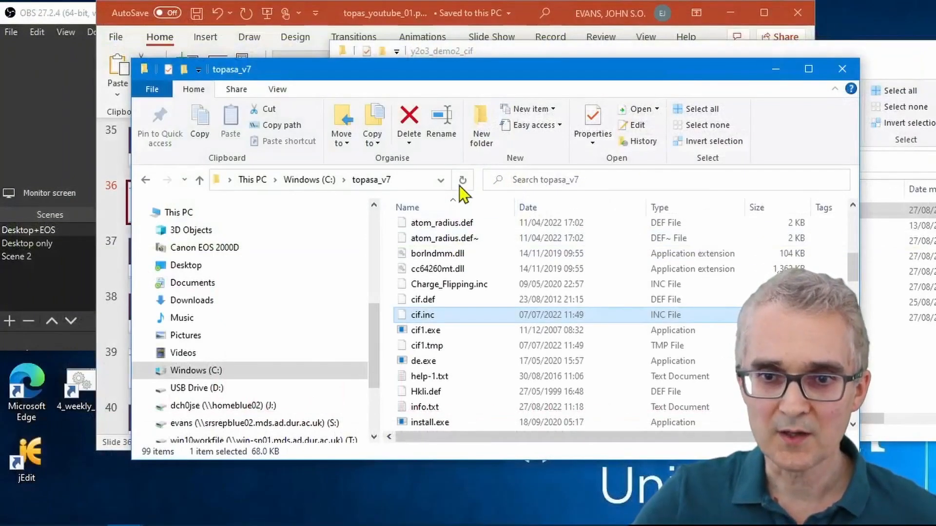
pyautogui.click(776, 68)
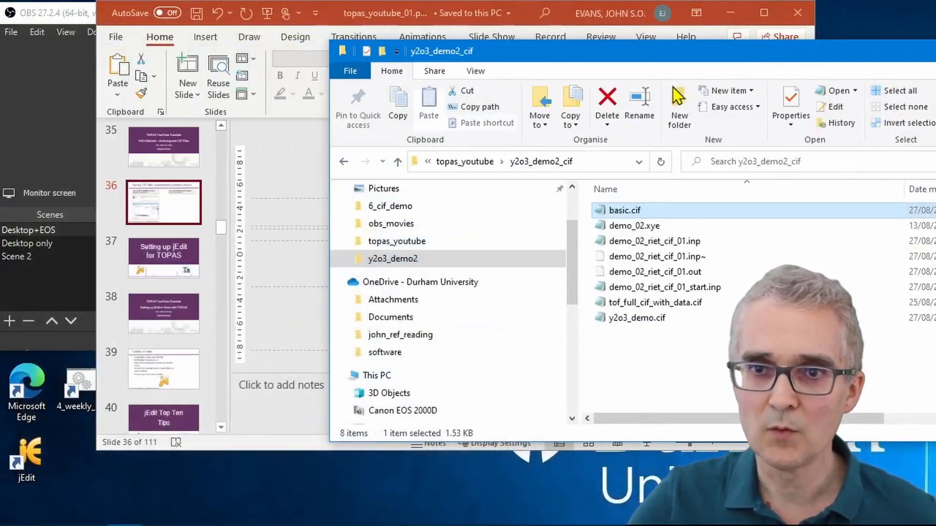
pyautogui.moveTo(619, 55); pyautogui.dragTo(565, 24)
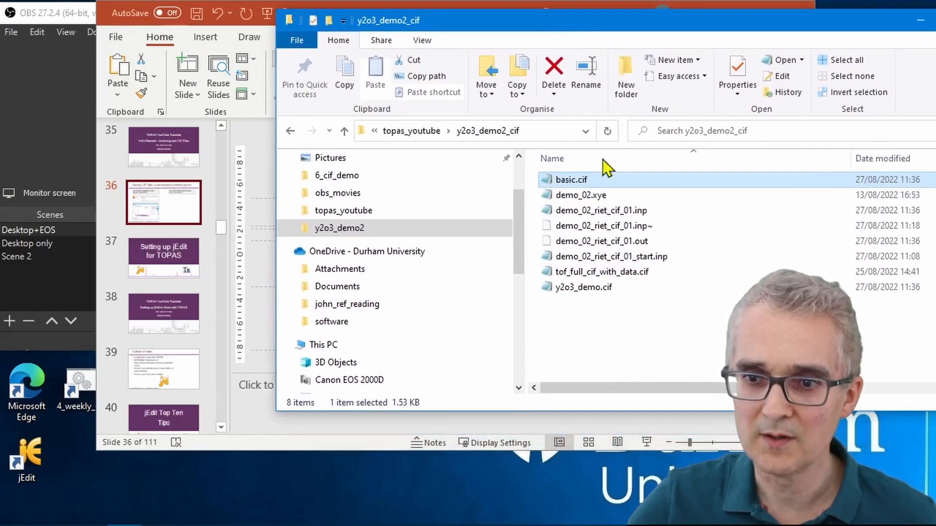
pyautogui.doubleClick(594, 293)
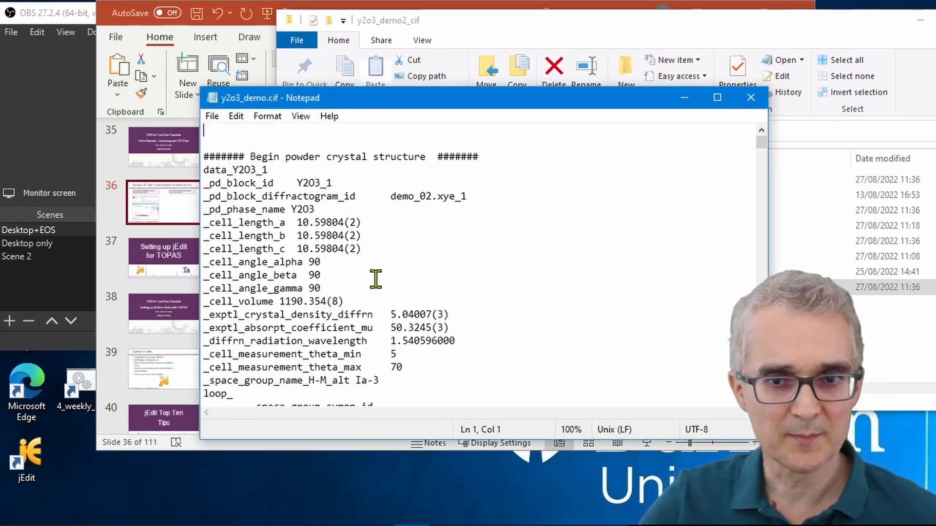
# Step: Look through the bond distances, bond angles and reflection list in y2o3_demo.cif, and close the file
pyautogui.scroll(-10, 324, 227)
pyautogui.scroll(-20, 324, 229)
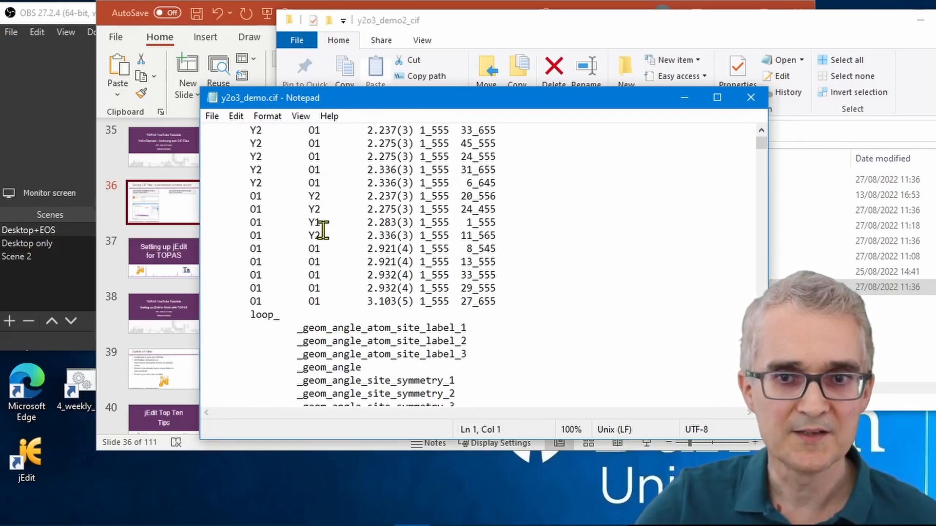
pyautogui.scroll(-5, 322, 229)
pyautogui.scroll(-10, 323, 229)
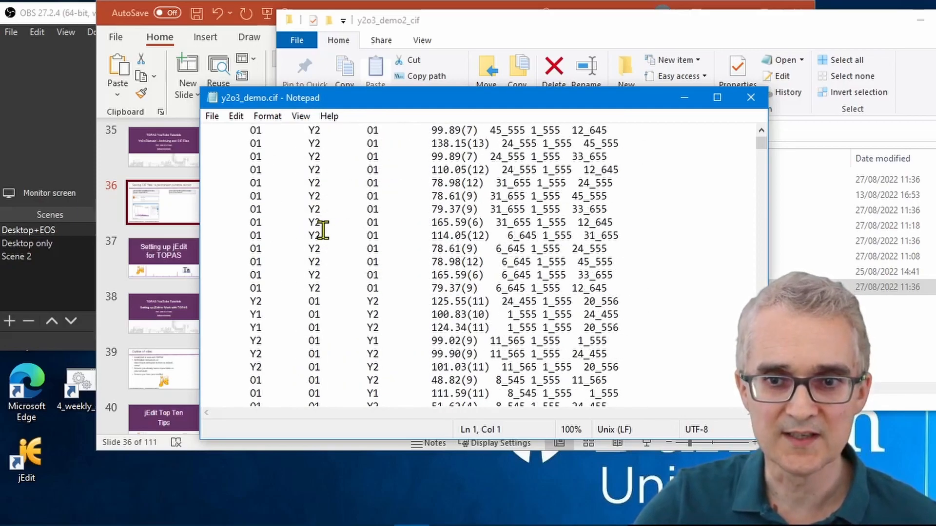
pyautogui.scroll(-15, 323, 229)
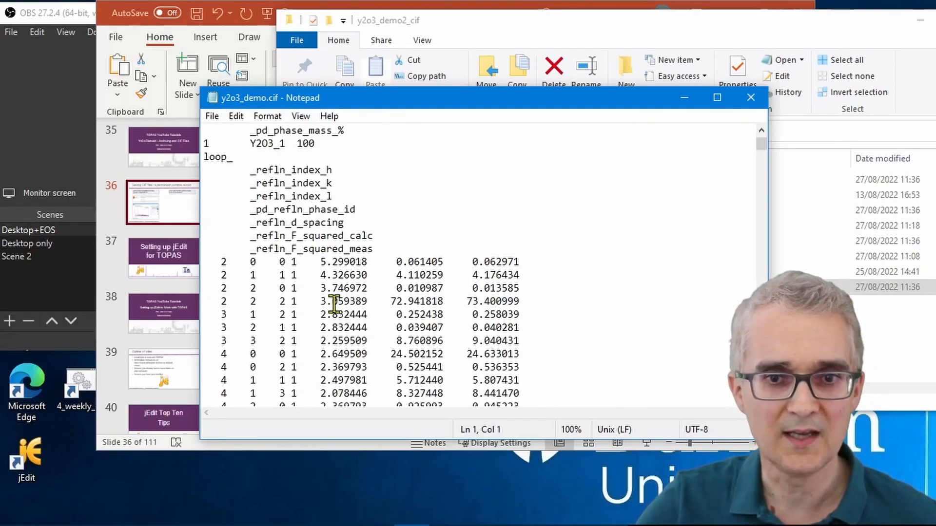
pyautogui.click(332, 301)
pyautogui.scroll(-8, 398, 298)
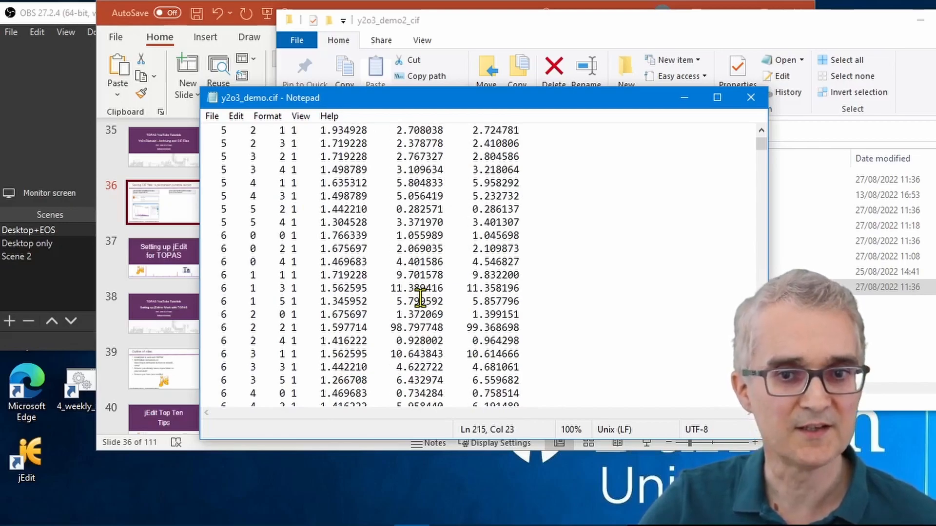
pyautogui.click(751, 97)
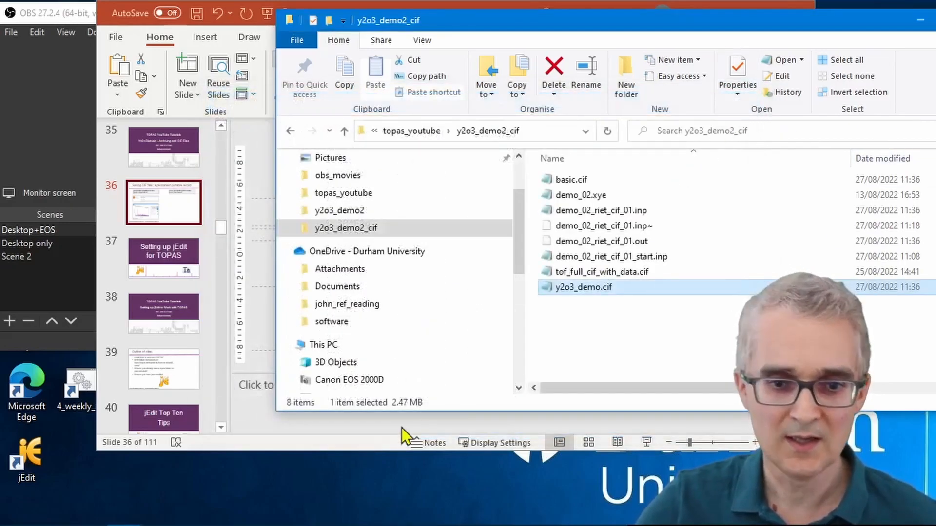
# Step: Switch to VESTA, load y2o3_demo.cif from the y2o3_demo2_cif folder, rotate the structure to view it, and minimise VESTA
pyautogui.click(303, 512)
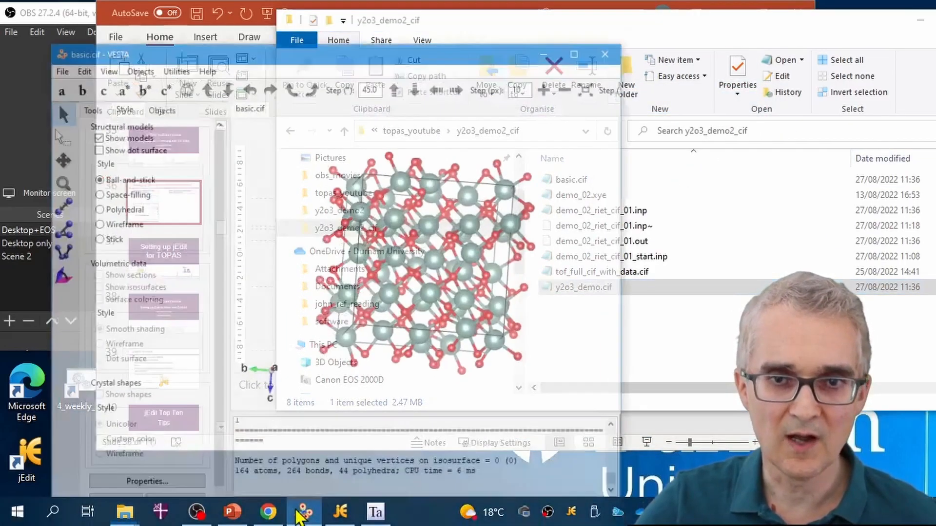
pyautogui.click(704, 35)
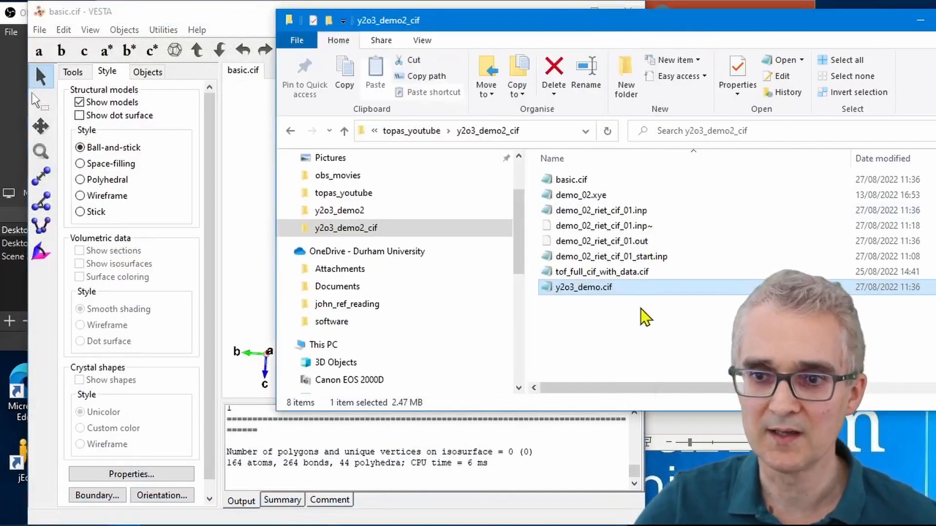
pyautogui.moveTo(587, 293); pyautogui.dragTo(255, 267)
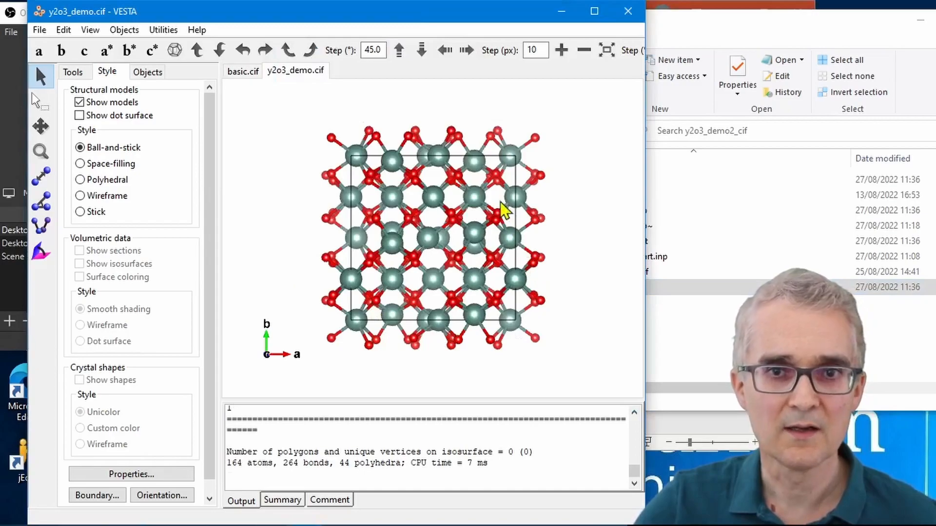
pyautogui.moveTo(400, 207); pyautogui.dragTo(485, 209)
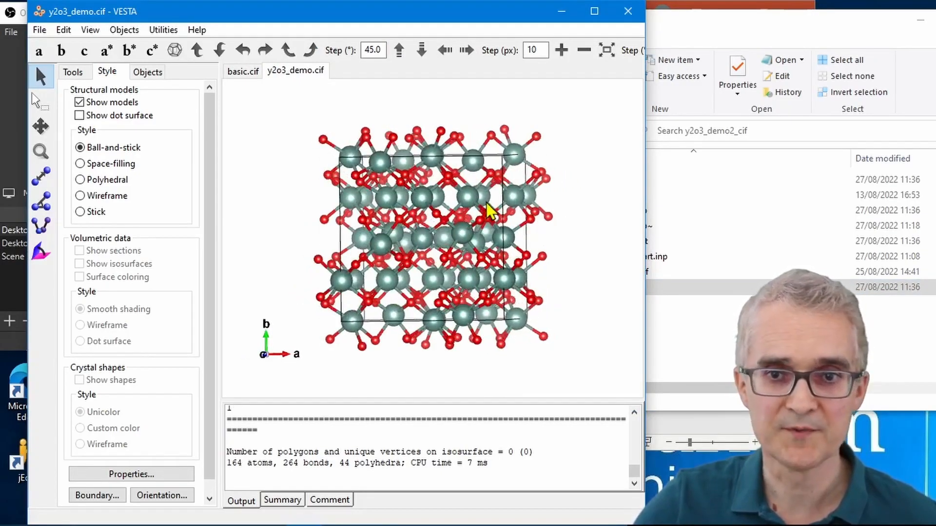
pyautogui.click(561, 15)
# Step: Open a command prompt (cmd) in the y2o3_demo2_cif folder from File Explorer
pyautogui.click(529, 132)
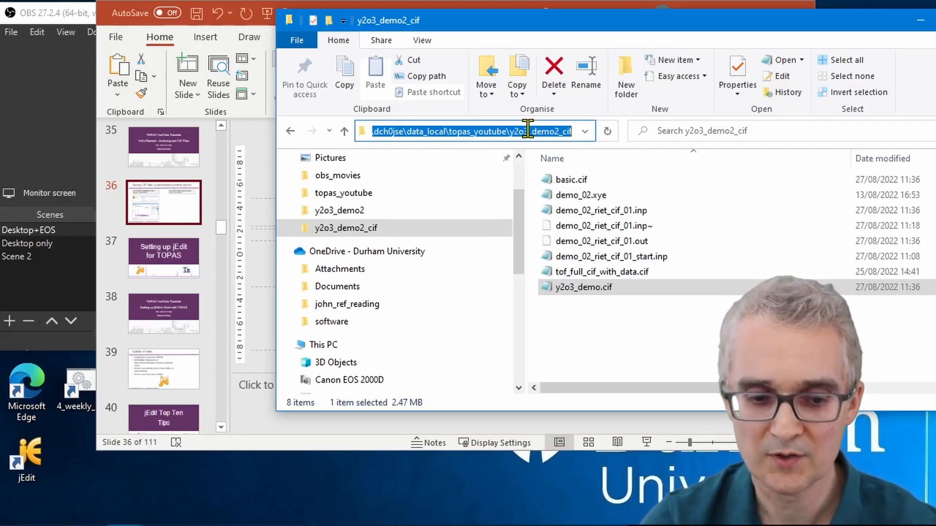
pyautogui.write('cmd')
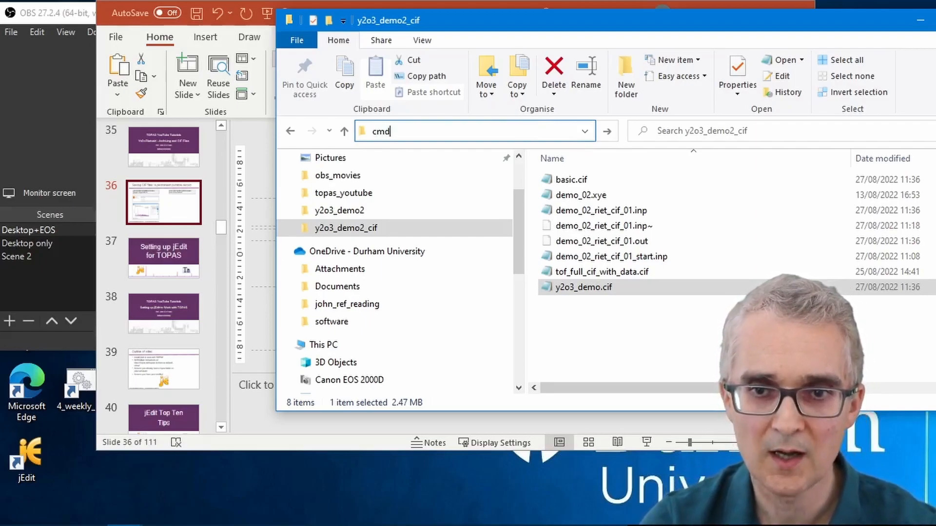
pyautogui.press('Return')
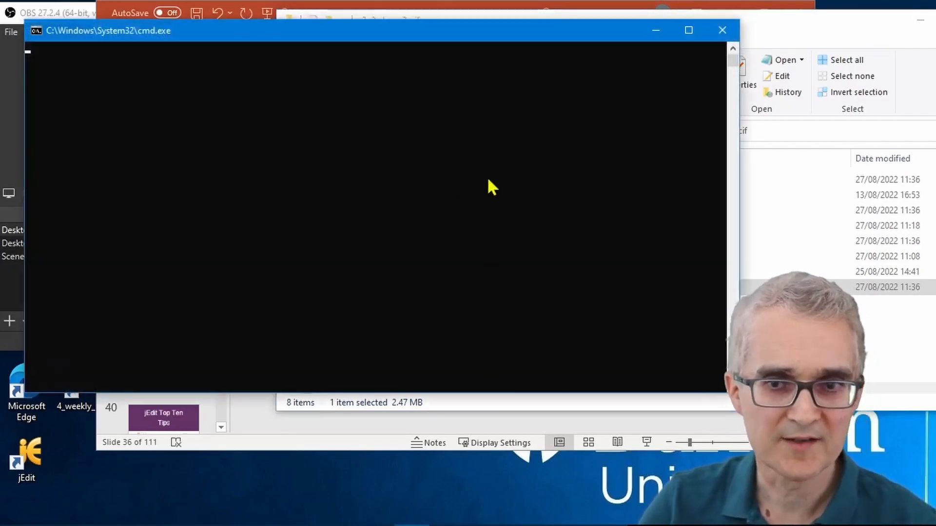
pyautogui.click(414, 145)
pyautogui.press('Return')
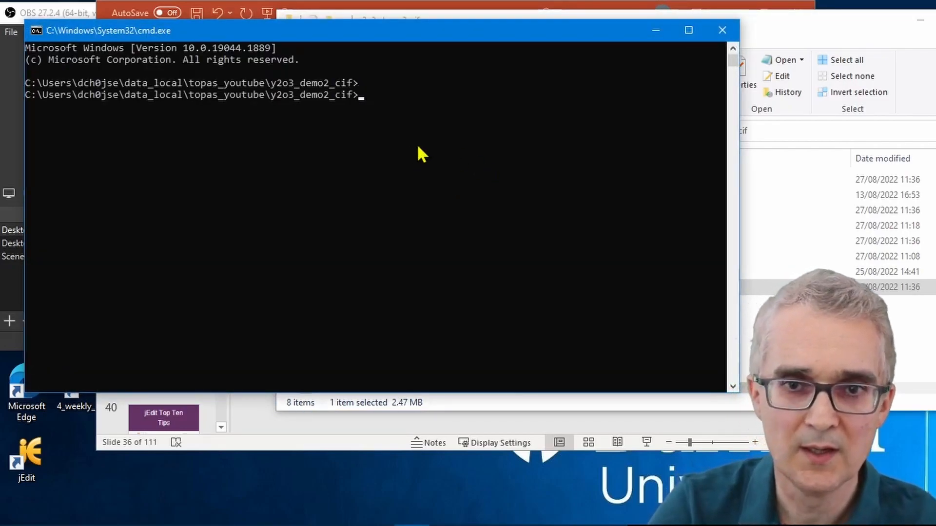
# Step: Launch the powder CIF plotter from the command prompt with py -m pdCIFplotter
pyautogui.write('p')
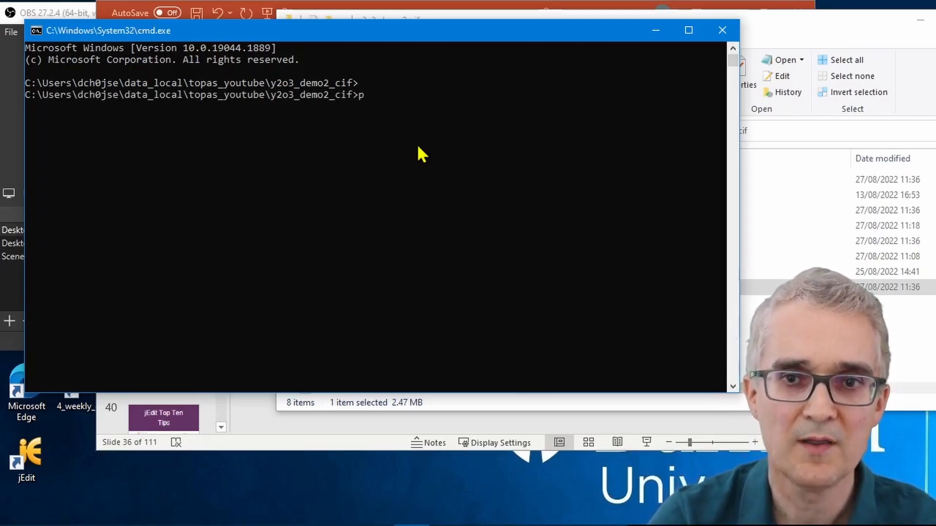
pyautogui.write('y -')
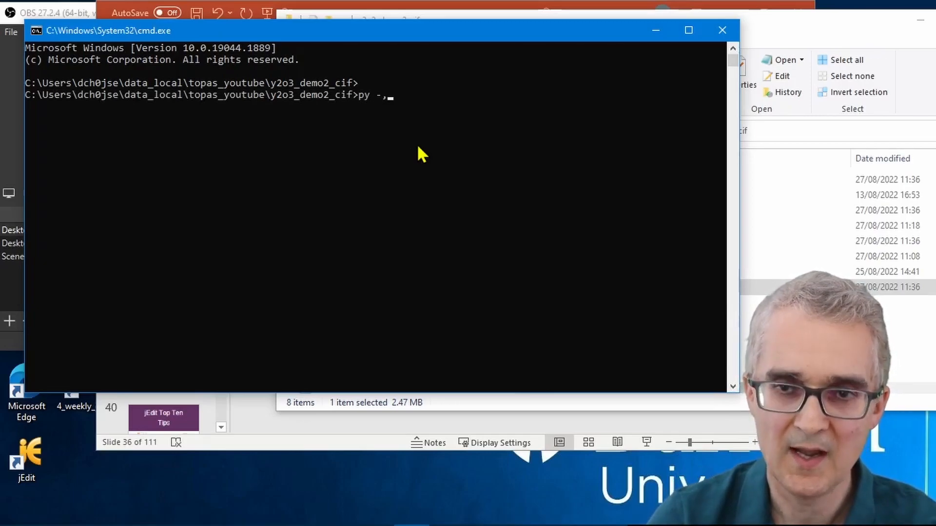
pyautogui.write('m ')
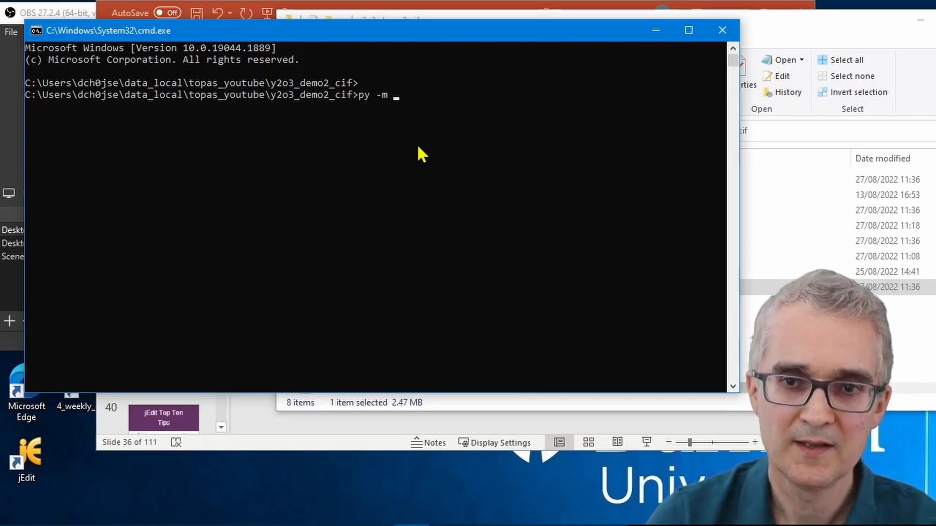
pyautogui.write('p')
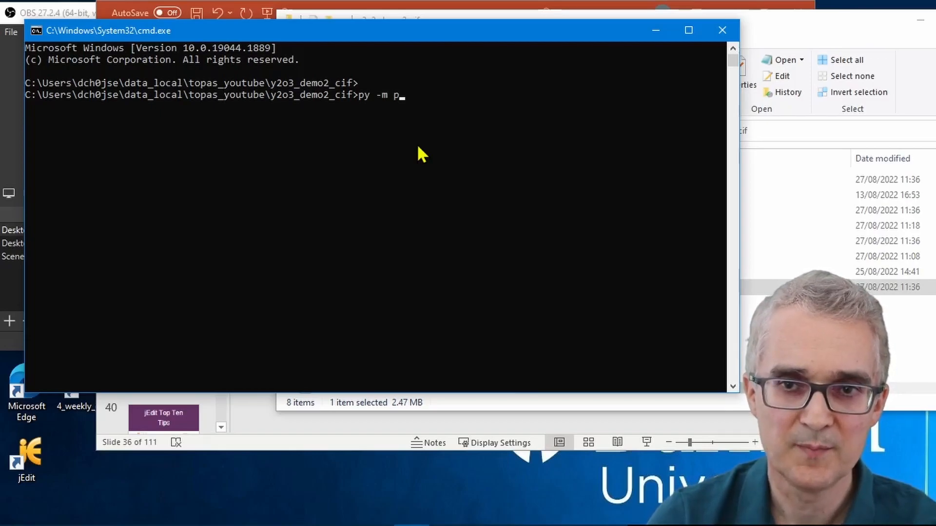
pyautogui.write('dCIFplott')
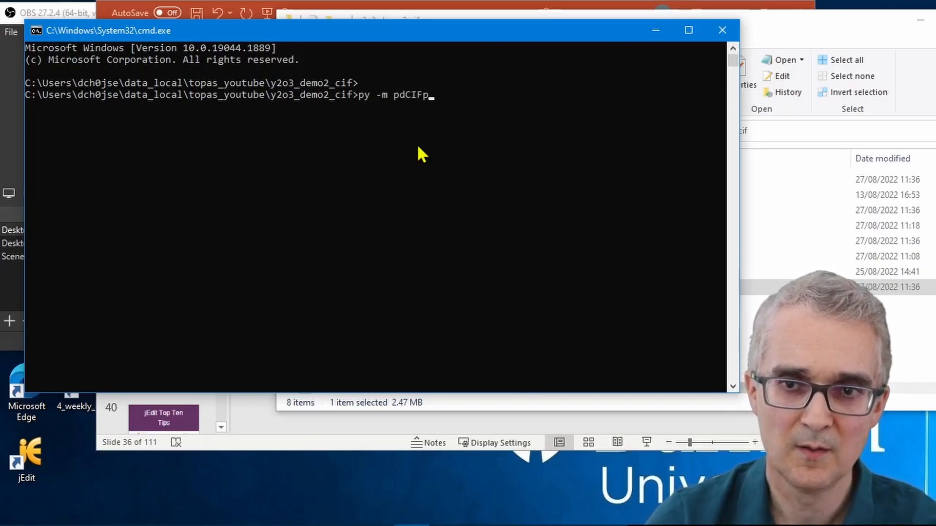
pyautogui.write('er')
pyautogui.press('Return')
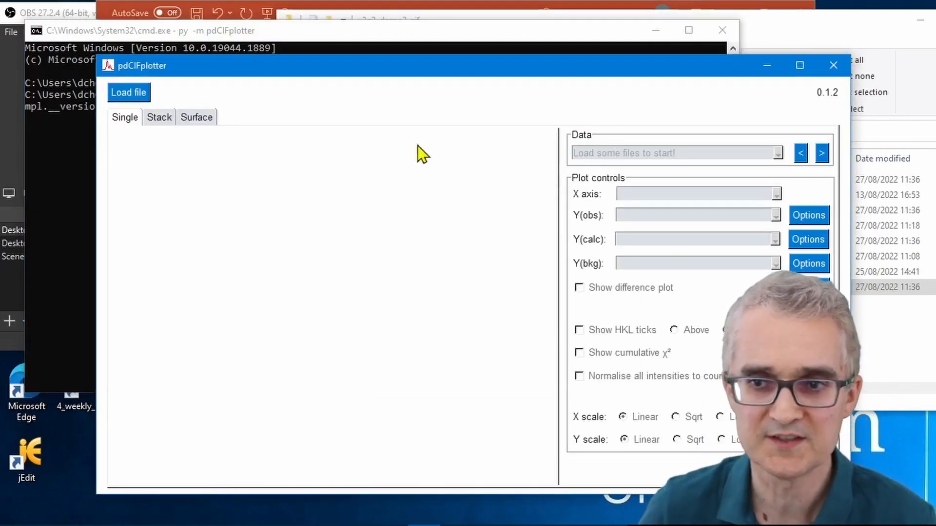
# Step: Maximise the pdCIFplotter window and load y2o3_demo.cif from the 6_cif_demo folder
pyautogui.doubleClick(434, 66)
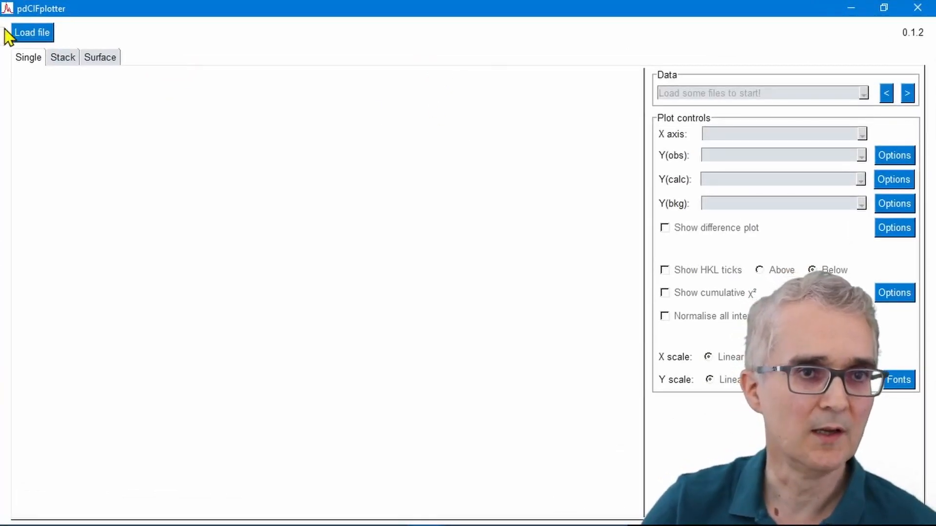
pyautogui.click(32, 30)
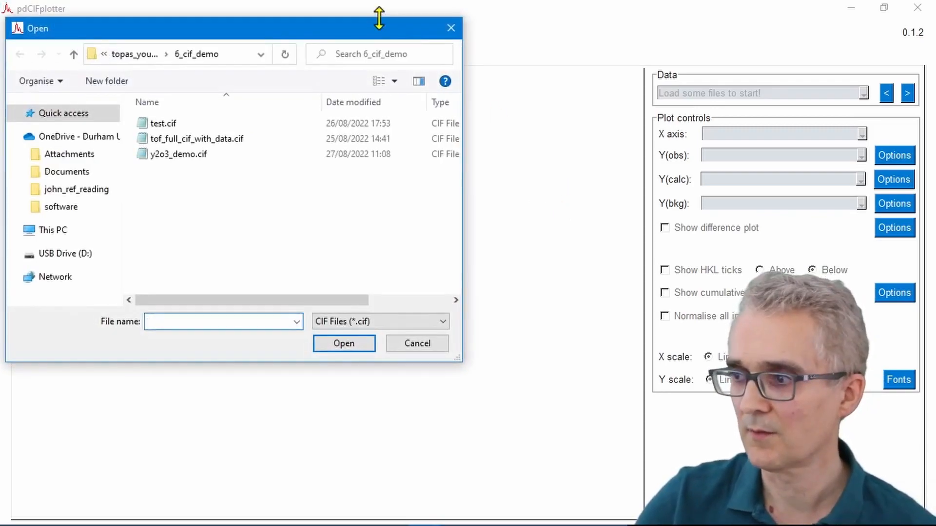
pyautogui.doubleClick(178, 157)
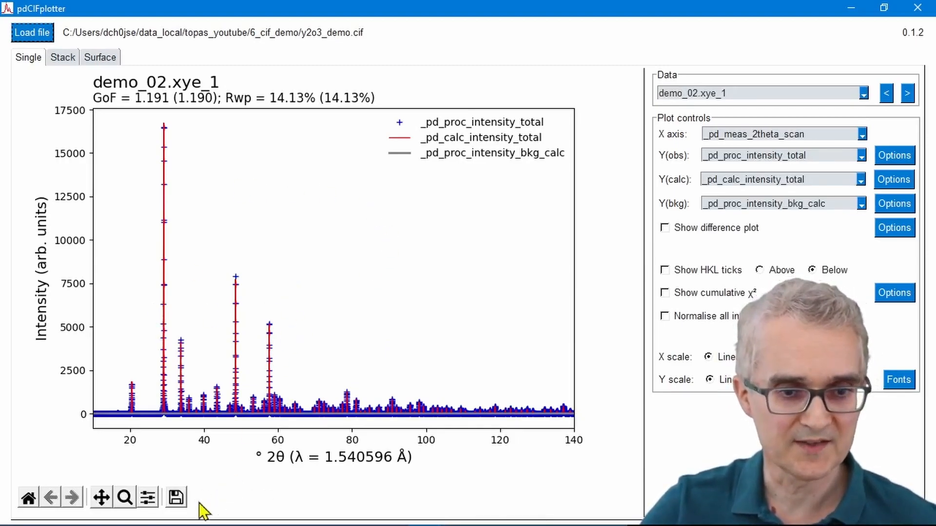
# Step: Zoom in on the peaks between about 41 and 47° 2θ, show the HKL ticks below the pattern, and inspect their hkl labels
pyautogui.click(125, 497)
pyautogui.moveTo(192, 253); pyautogui.dragTo(292, 428)
pyautogui.moveTo(168, 297); pyautogui.dragTo(274, 429)
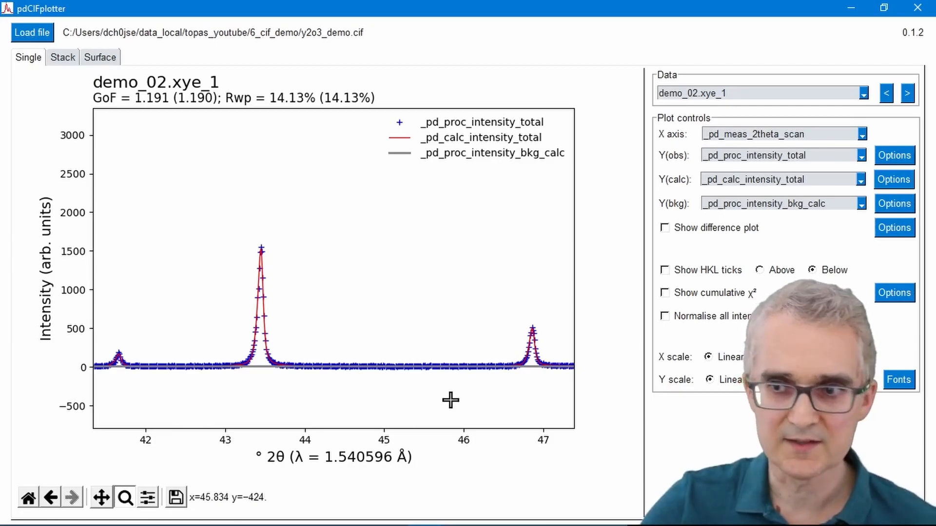
pyautogui.click(666, 271)
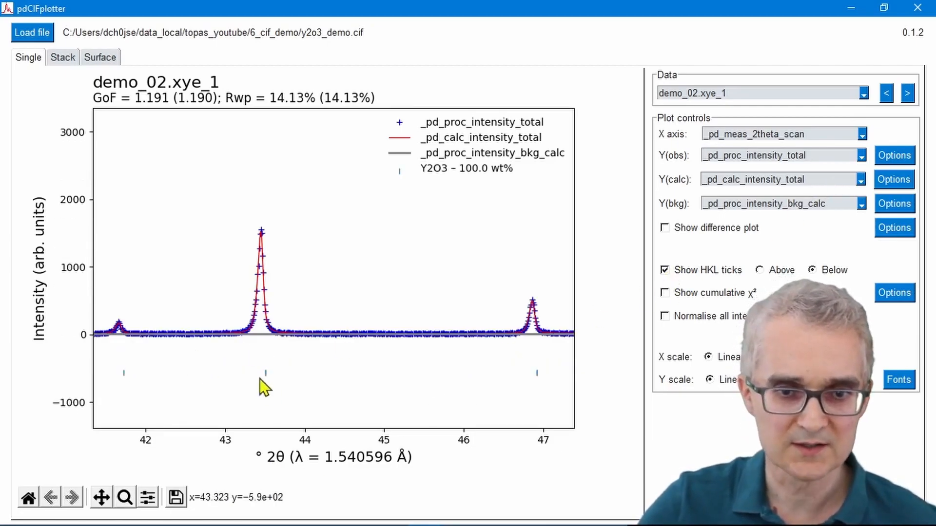
pyautogui.moveTo(266, 374)
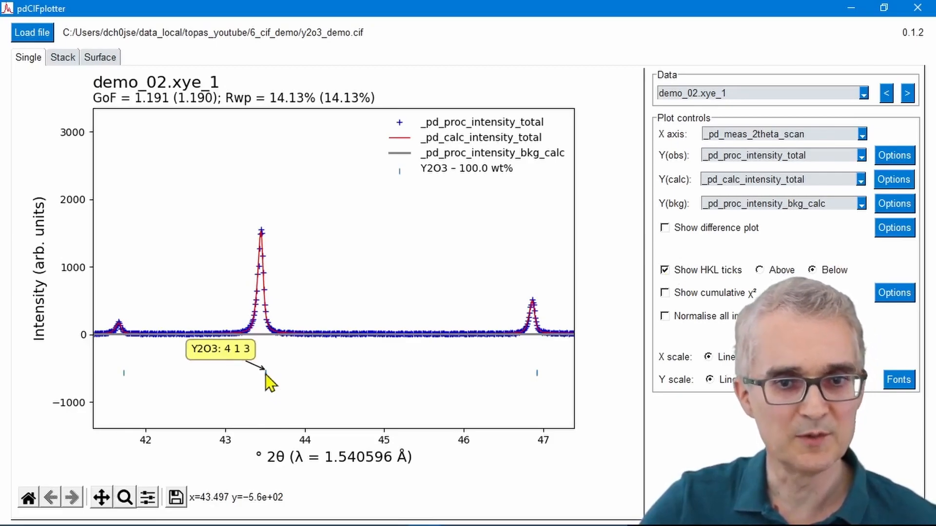
pyautogui.moveTo(538, 374)
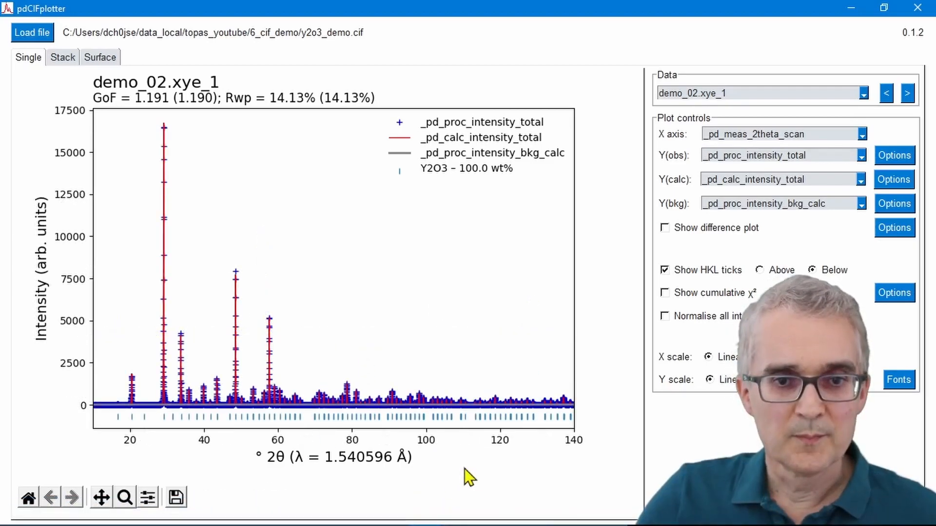
# Step: Show the cumulative χ² curve, change the X axis to d, and zoom in on d spacings from about 3.4 to 1.9 Å
pyautogui.click(664, 293)
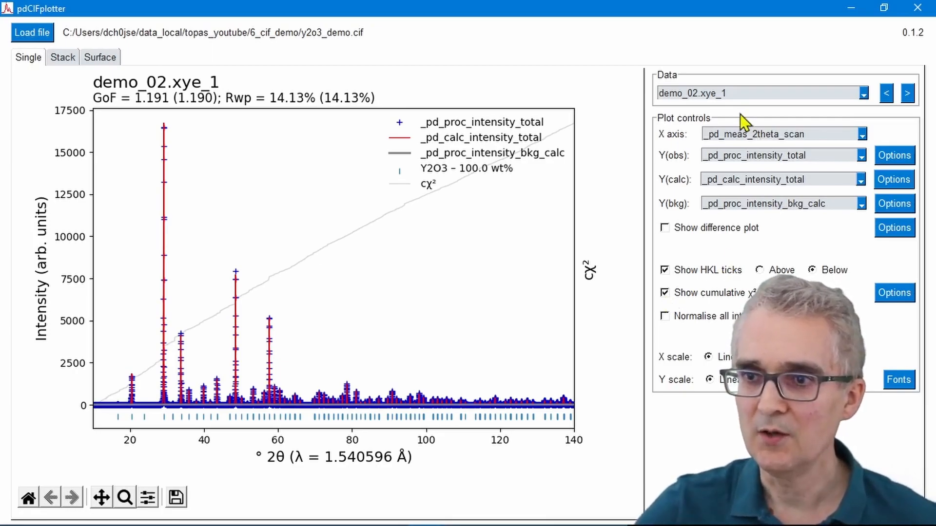
pyautogui.click(755, 135)
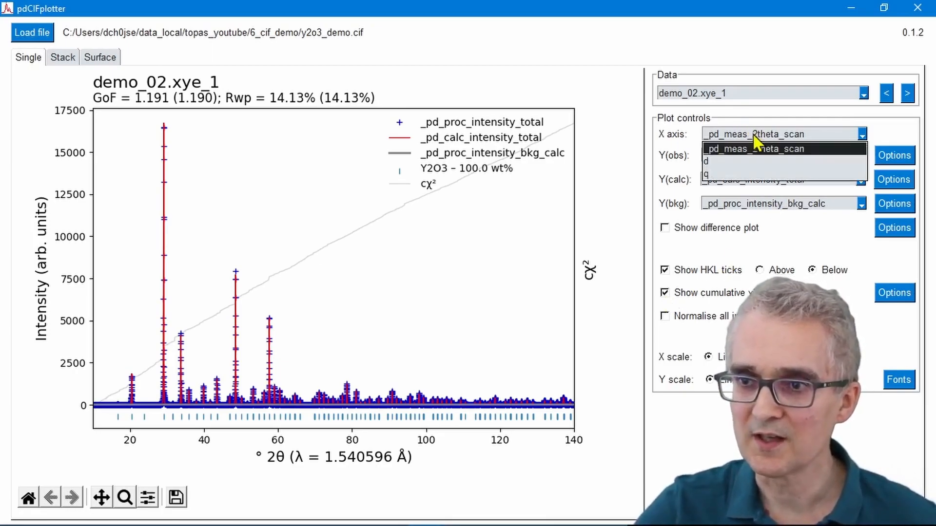
pyautogui.click(746, 161)
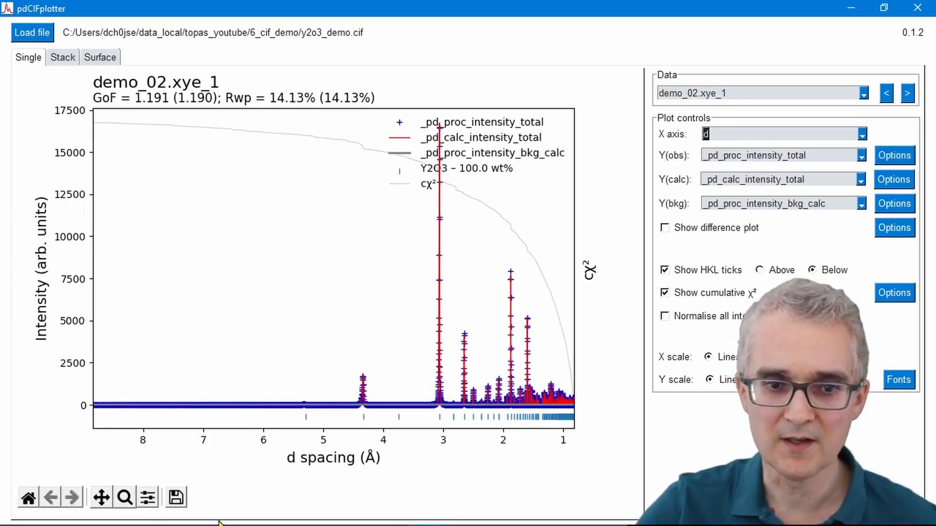
pyautogui.click(124, 498)
pyautogui.moveTo(420, 259); pyautogui.dragTo(507, 425)
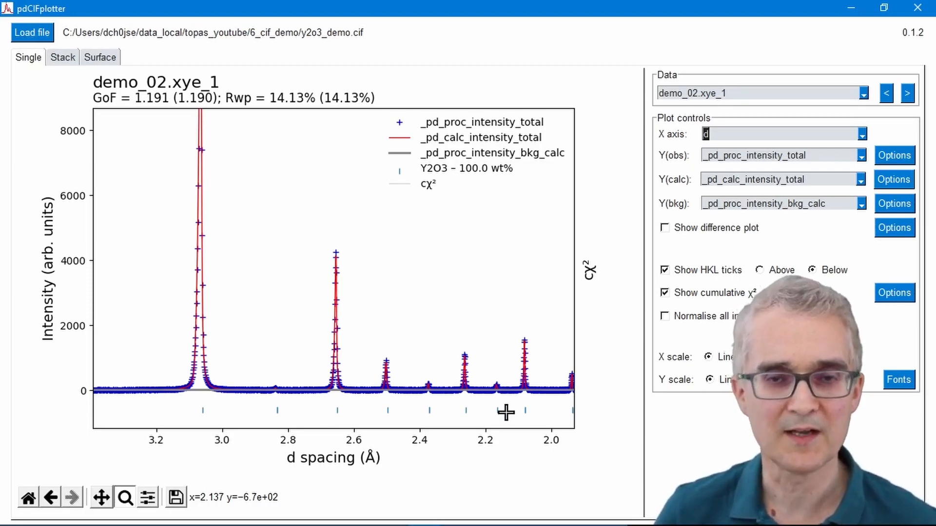
# Step: Load tof_full_cif_with_data.cif from the 6_cif_demo folder and hide the cumulative χ² curve
pyautogui.click(33, 33)
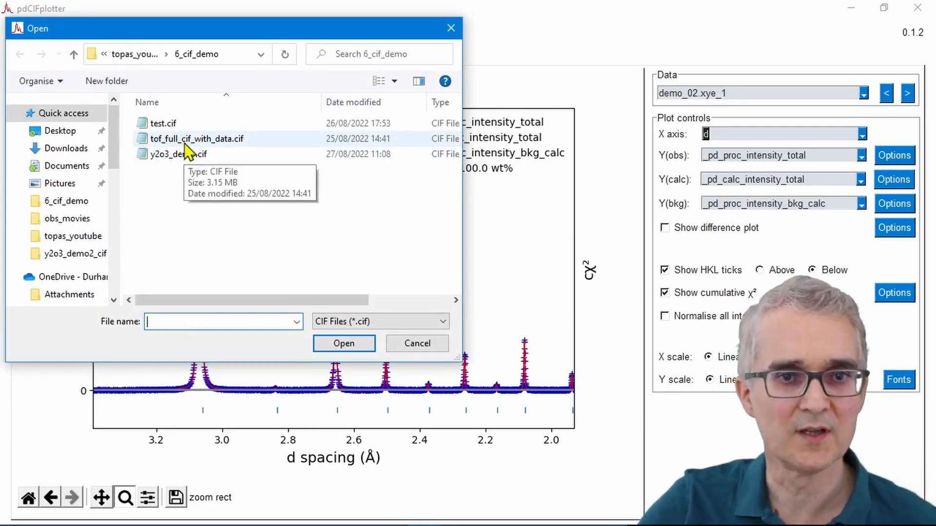
pyautogui.doubleClick(185, 148)
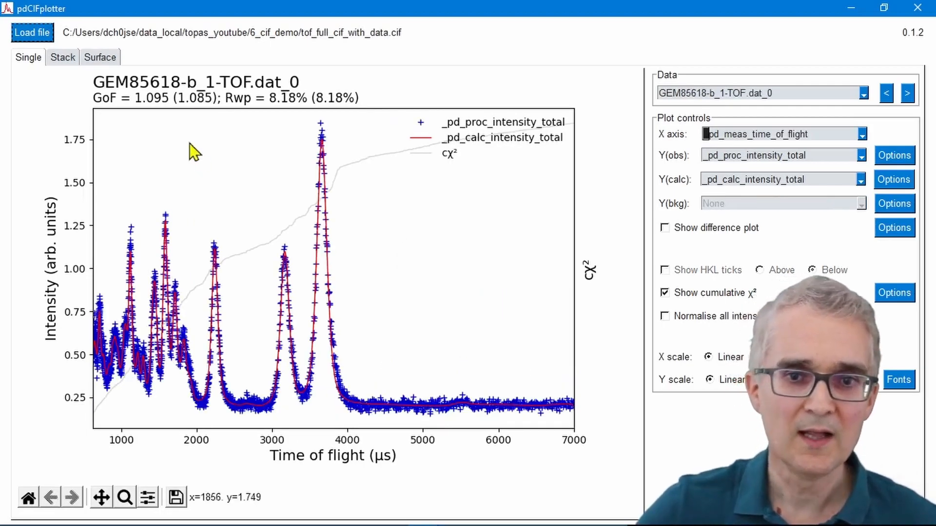
pyautogui.click(666, 293)
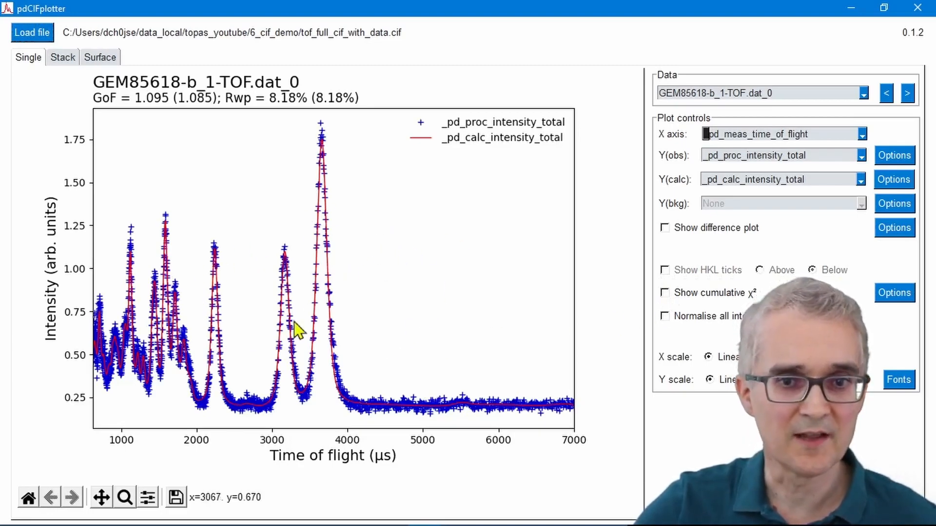
# Step: Browse forward through the time-of-flight data sets up to GEM85618-b_6-TOF.dat_0
pyautogui.click(908, 94)
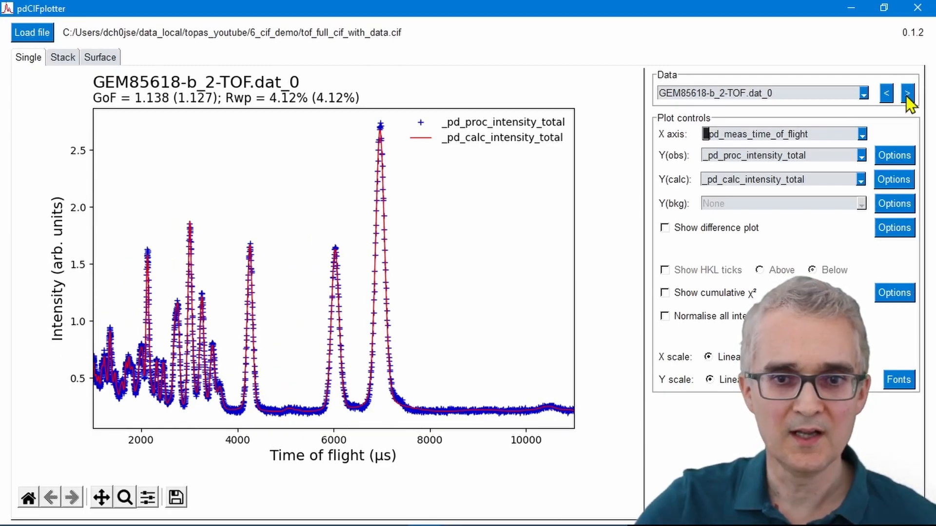
pyautogui.click(907, 94)
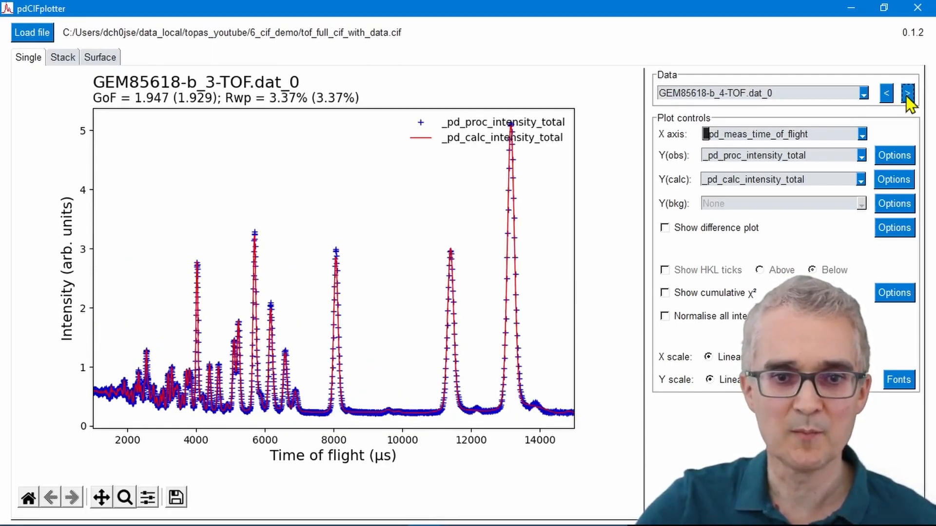
pyautogui.click(907, 94)
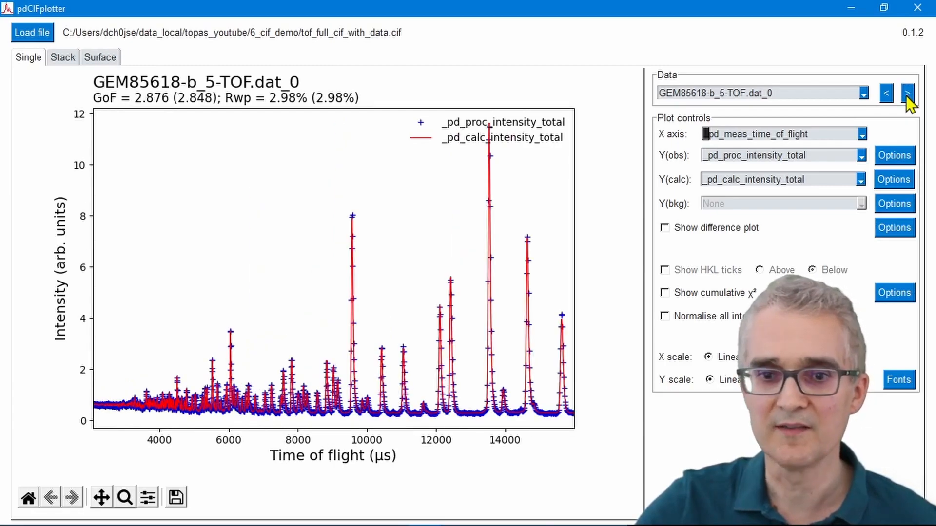
pyautogui.click(908, 94)
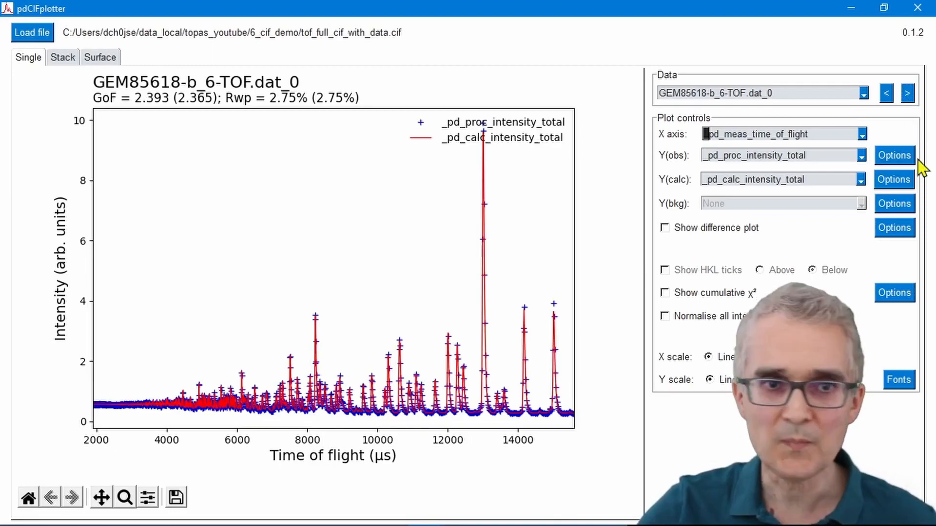
# Step: Show the time-of-flight data sets as a stacked plot with an offset of 10
pyautogui.click(63, 58)
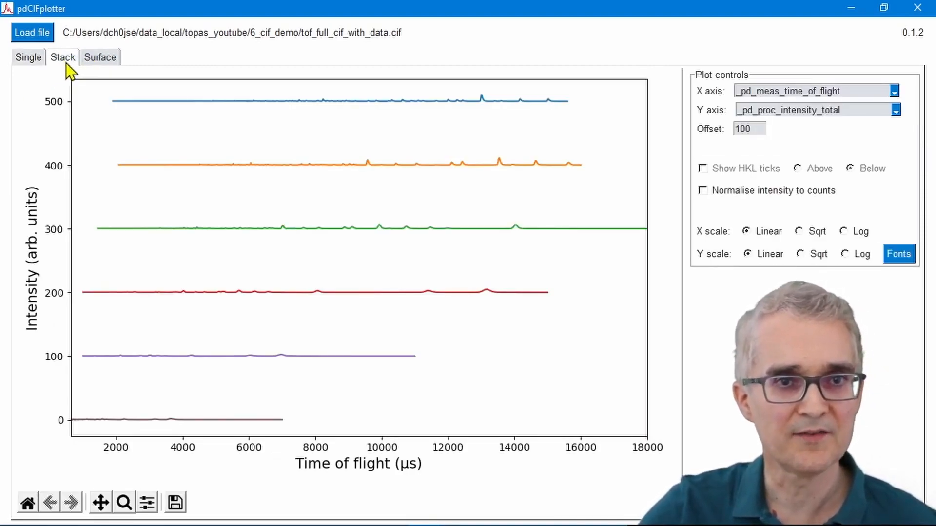
pyautogui.click(748, 128)
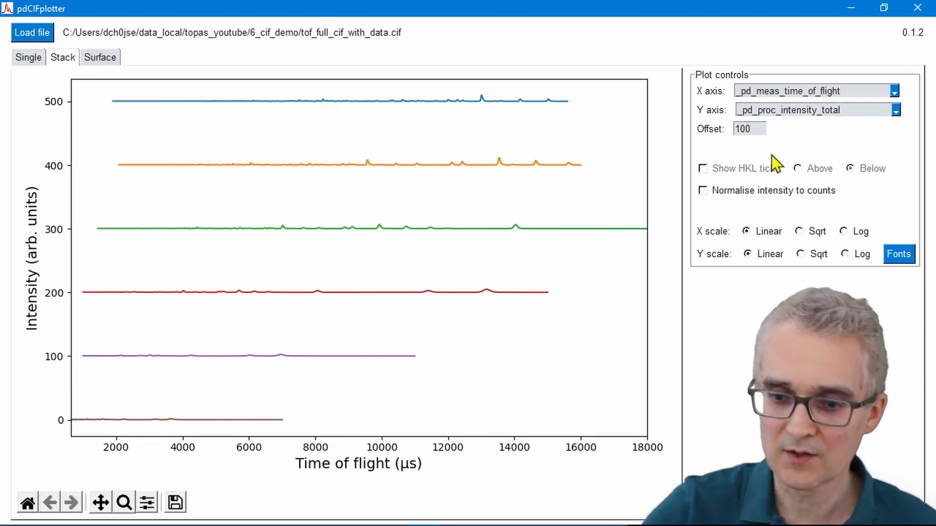
pyautogui.press('BackSpace')
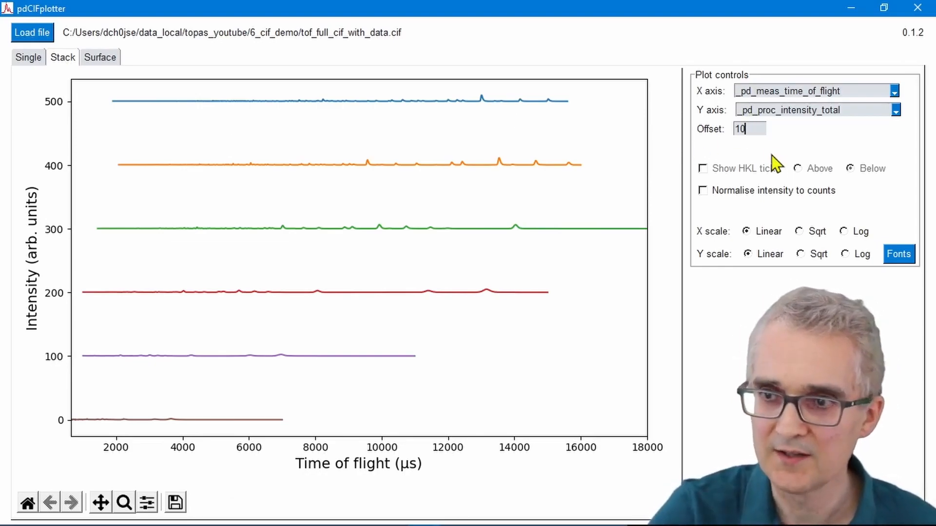
pyautogui.press('Return')
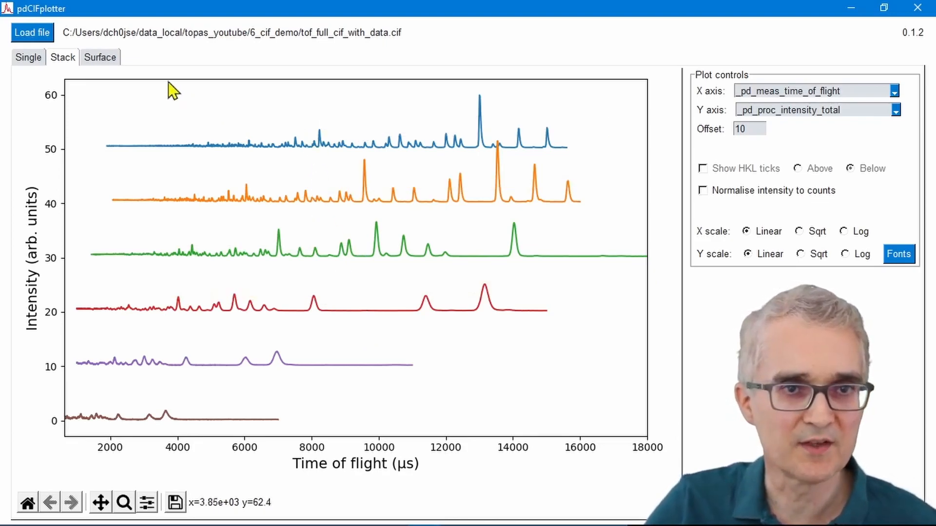
# Step: Show the data sets as a surface plot with _pd_proc_d_spacing as the X axis
pyautogui.click(104, 59)
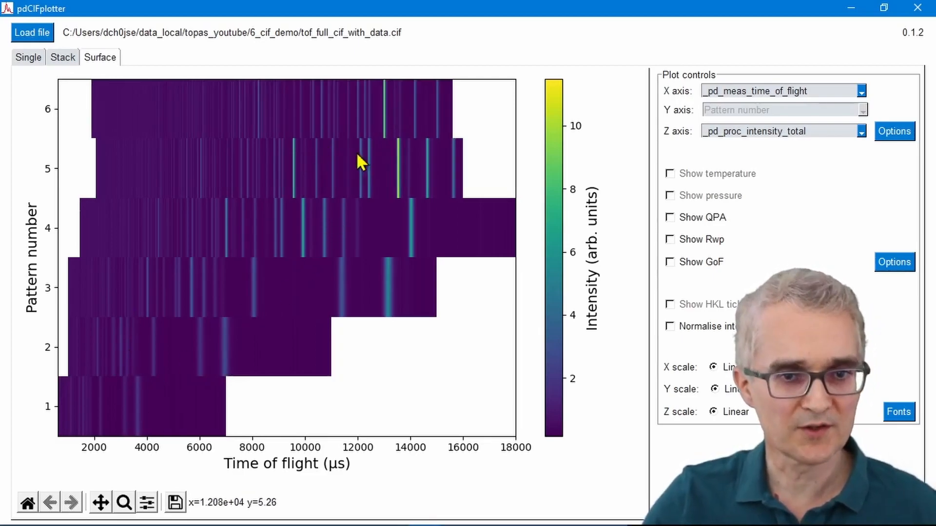
pyautogui.click(784, 92)
pyautogui.click(775, 120)
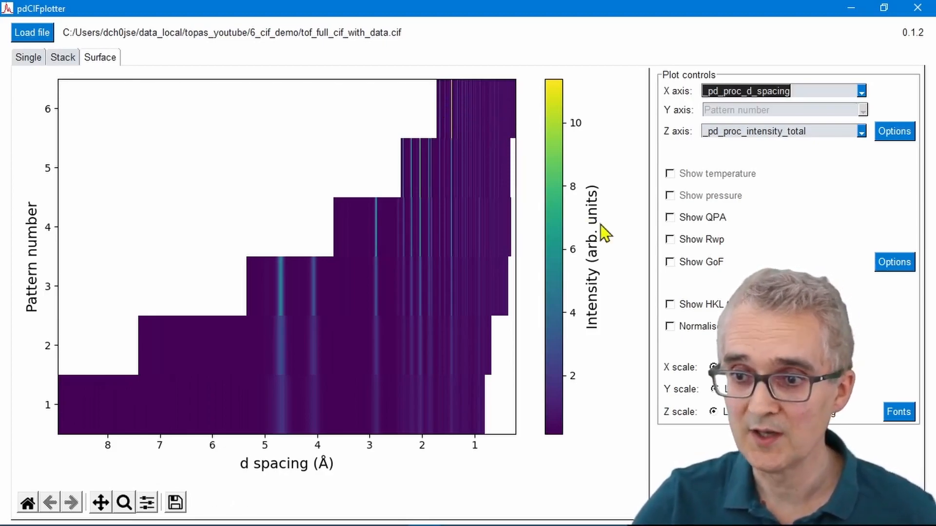
# Step: Overlay the HKL ticks on the surface plot, inspect a tick's hkl label, and add the Rwp plot
pyautogui.click(670, 305)
pyautogui.moveTo(438, 286)
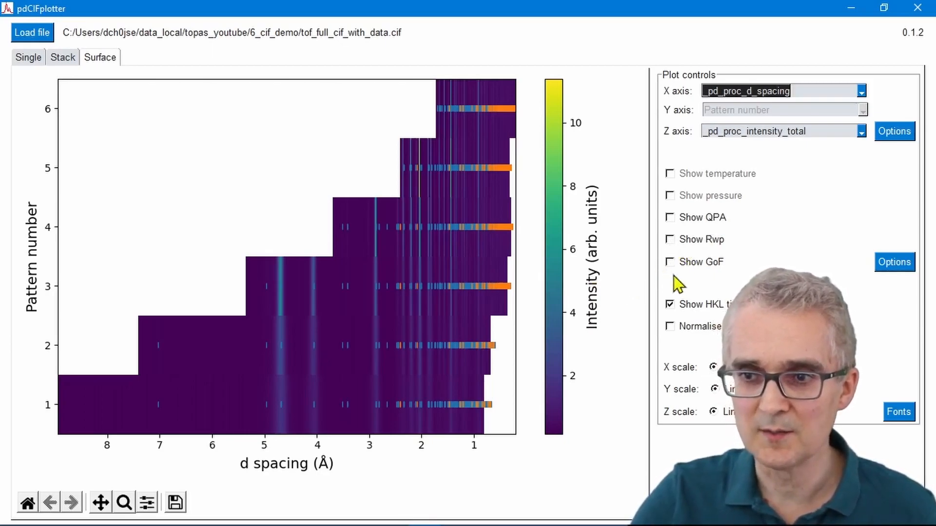
pyautogui.click(670, 240)
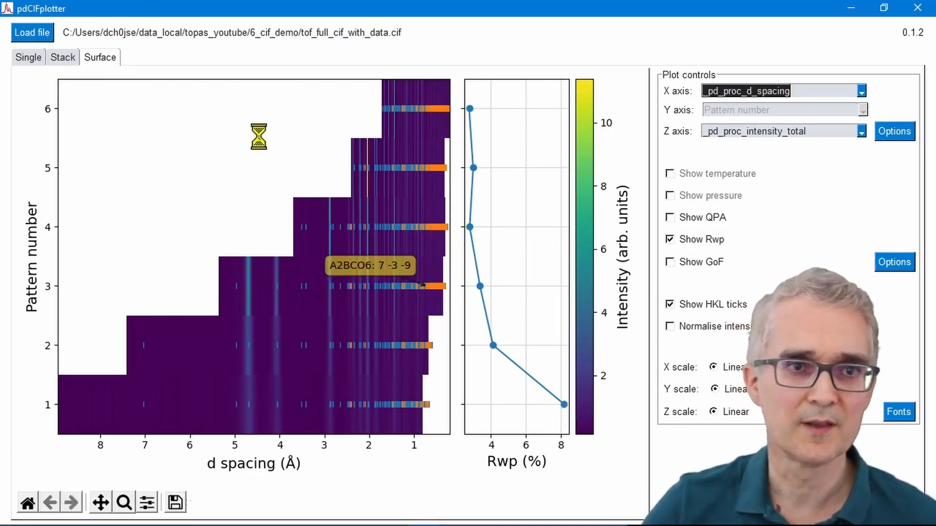
# Step: Return to the single-pattern plot and set its title font size to 20
pyautogui.click(26, 59)
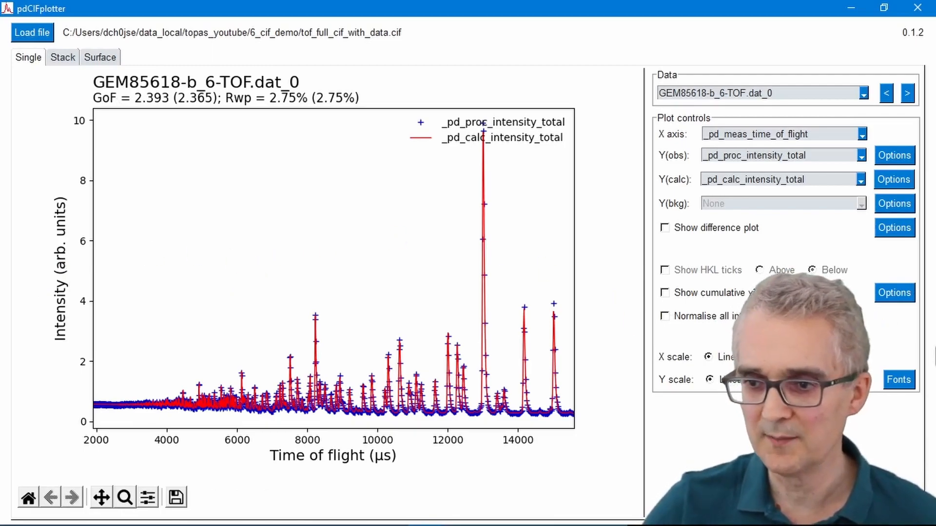
pyautogui.click(899, 379)
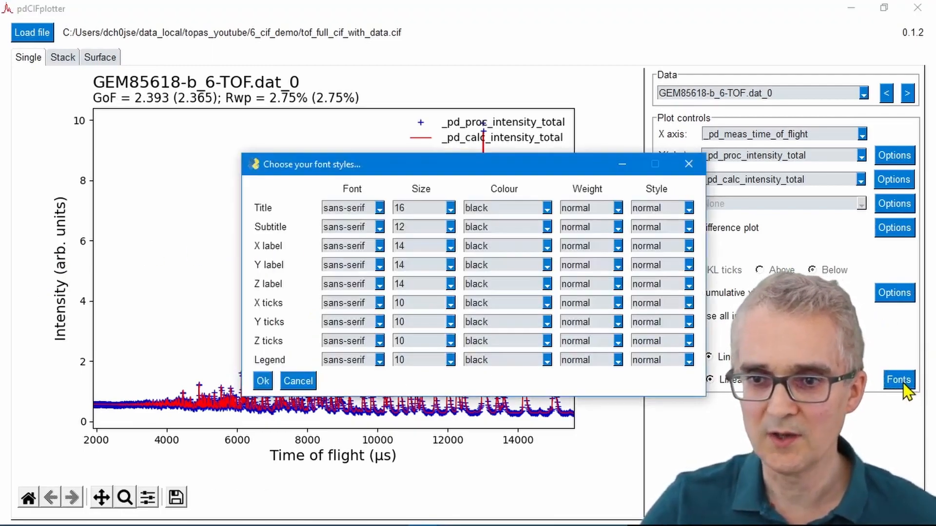
pyautogui.click(449, 210)
pyautogui.click(425, 248)
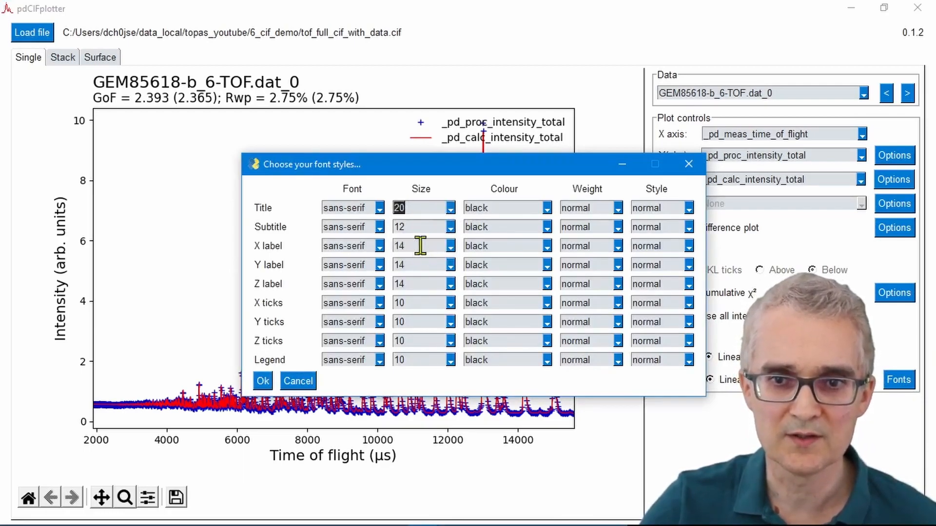
pyautogui.click(261, 383)
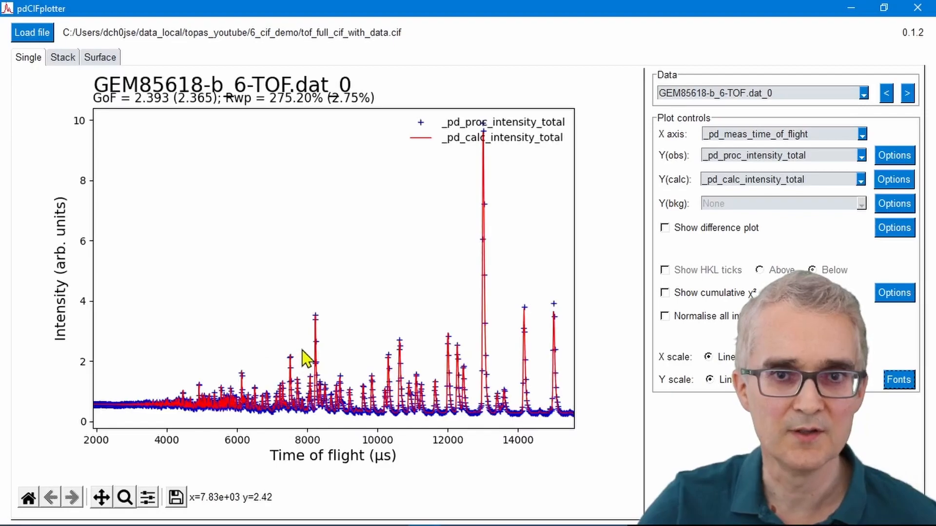